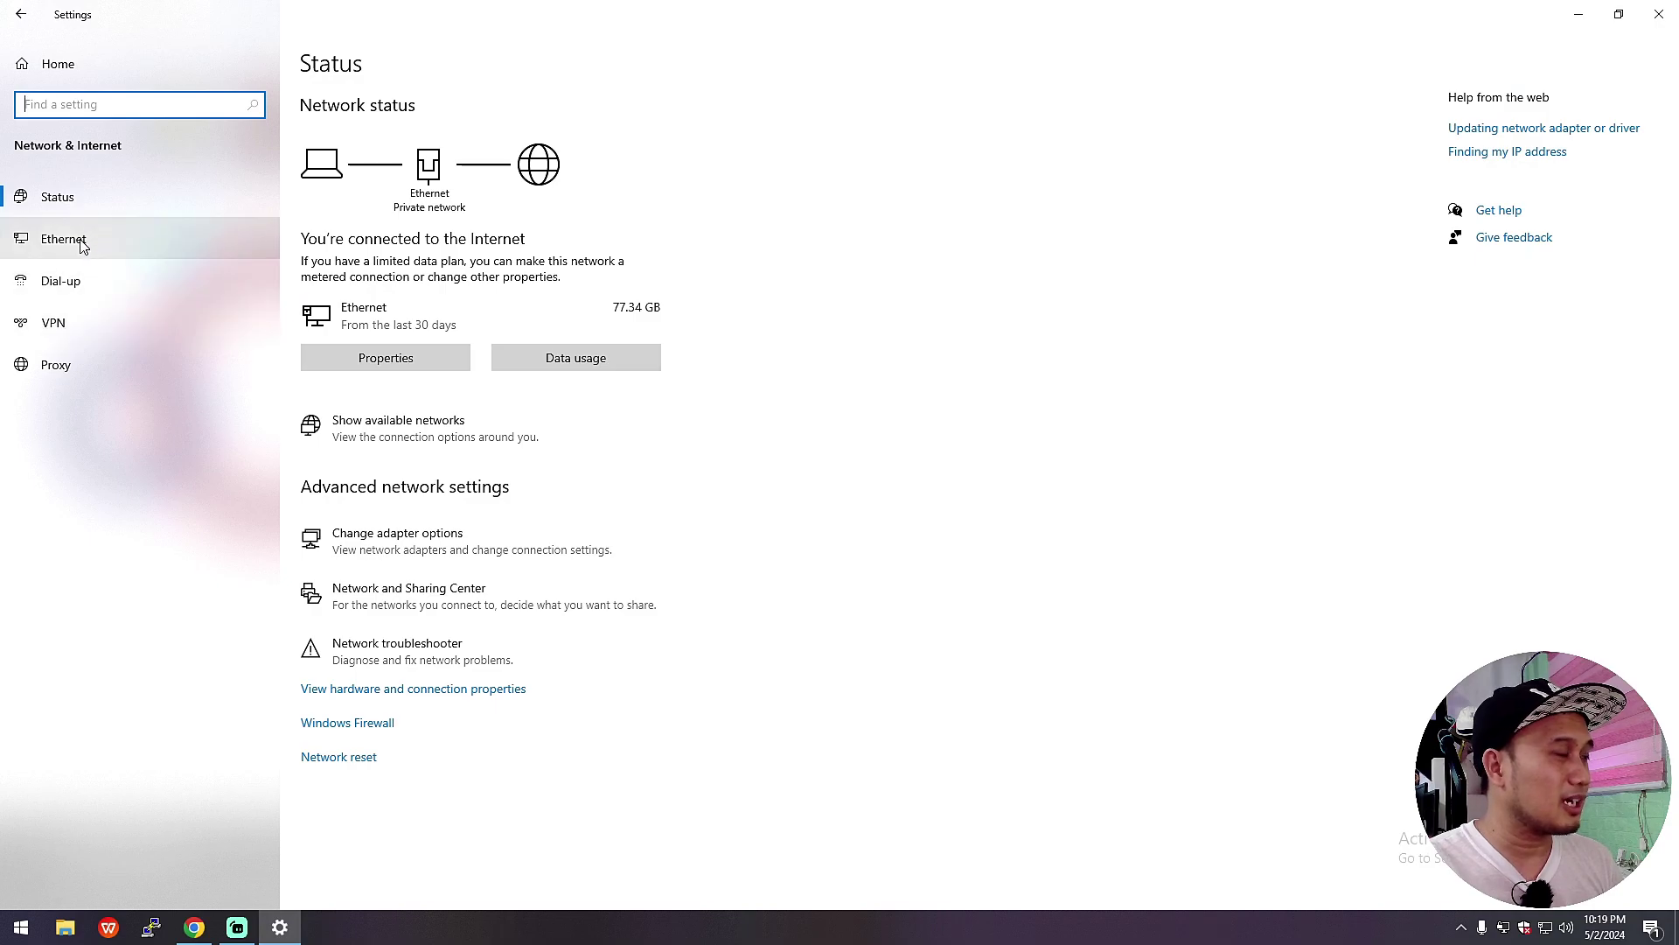
Open the Ethernet adapter's Status dialog from Network Connections, showing a 1.0 Gbps link speed.
left_click(75, 245)
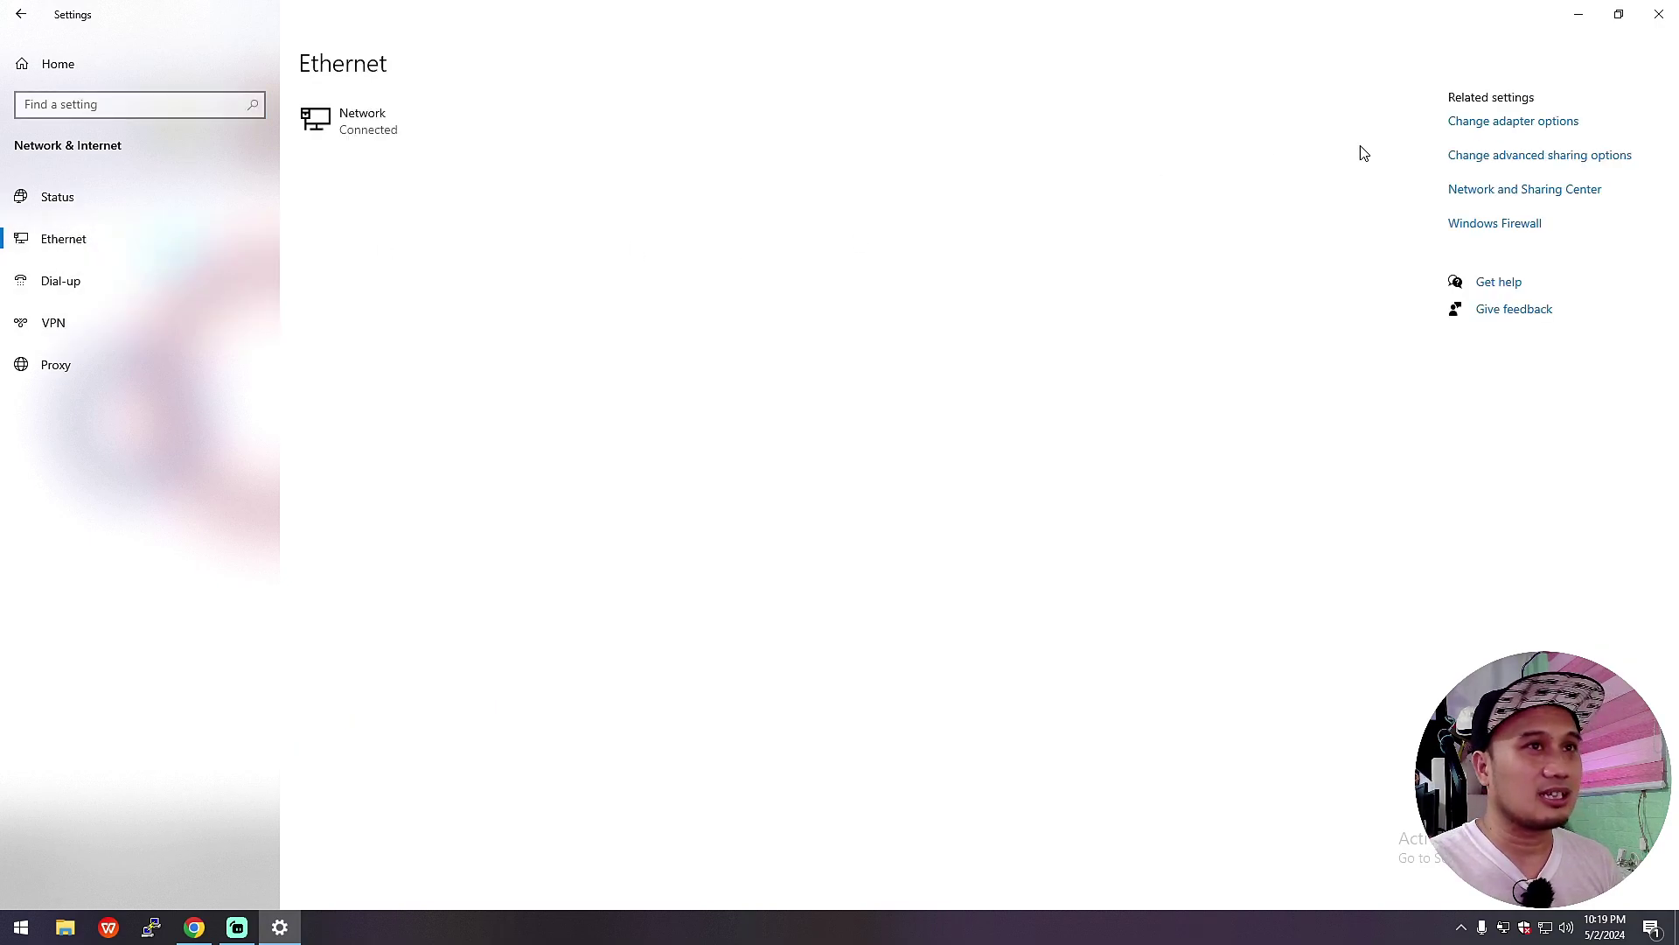
left_click(1493, 127)
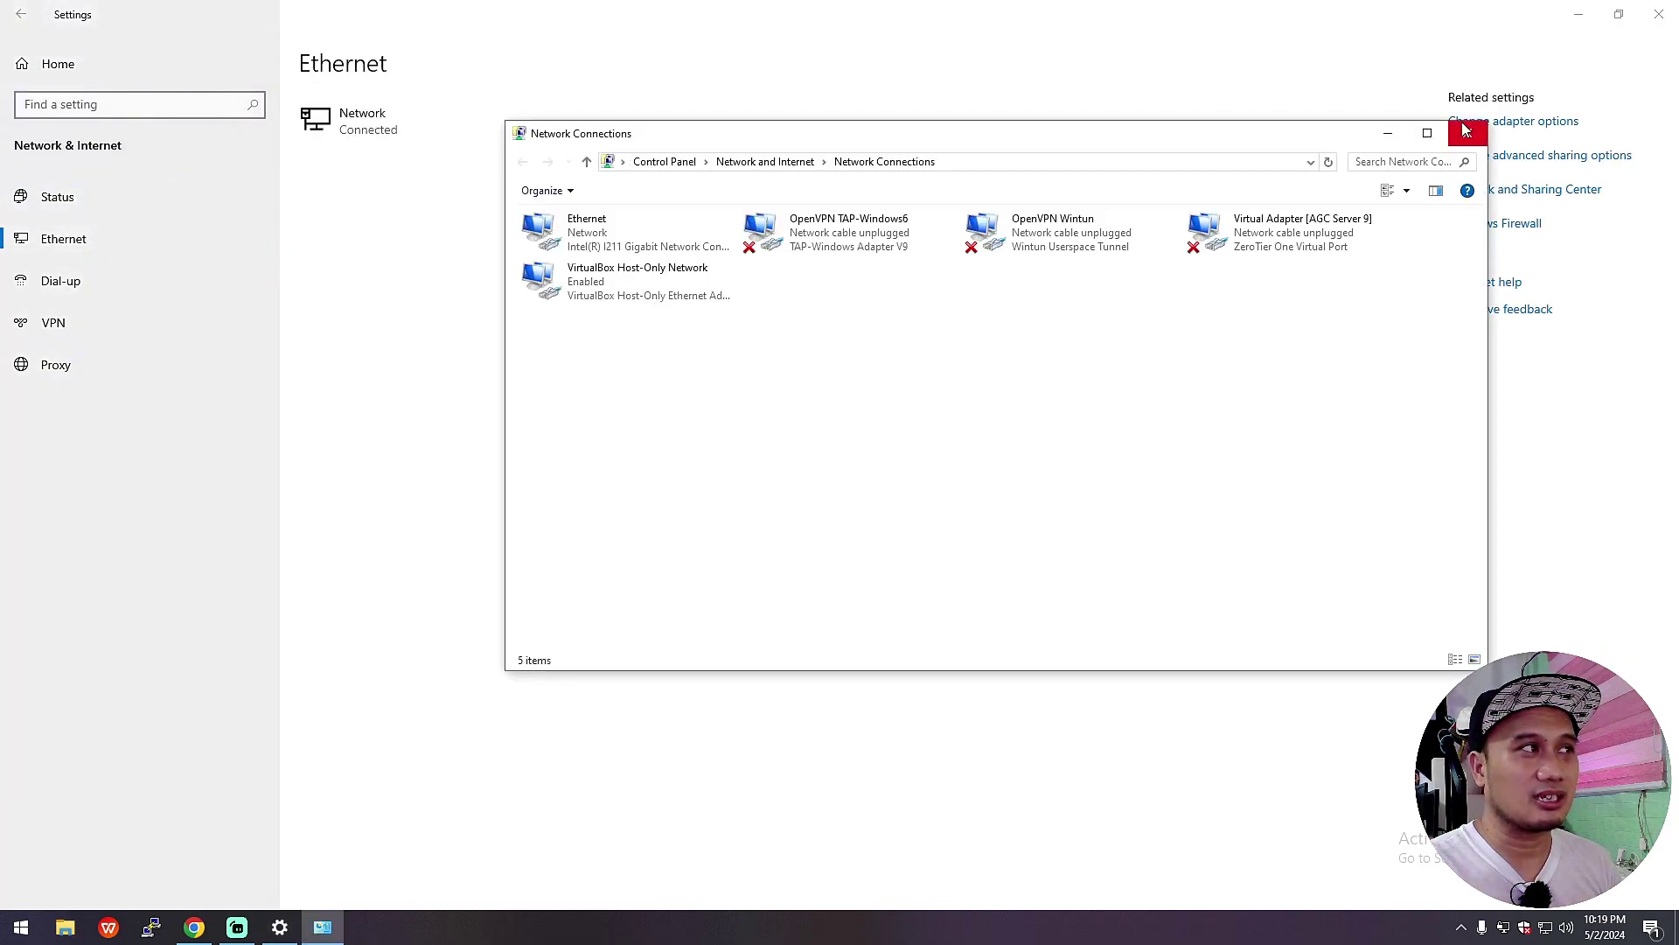
left_click(644, 242)
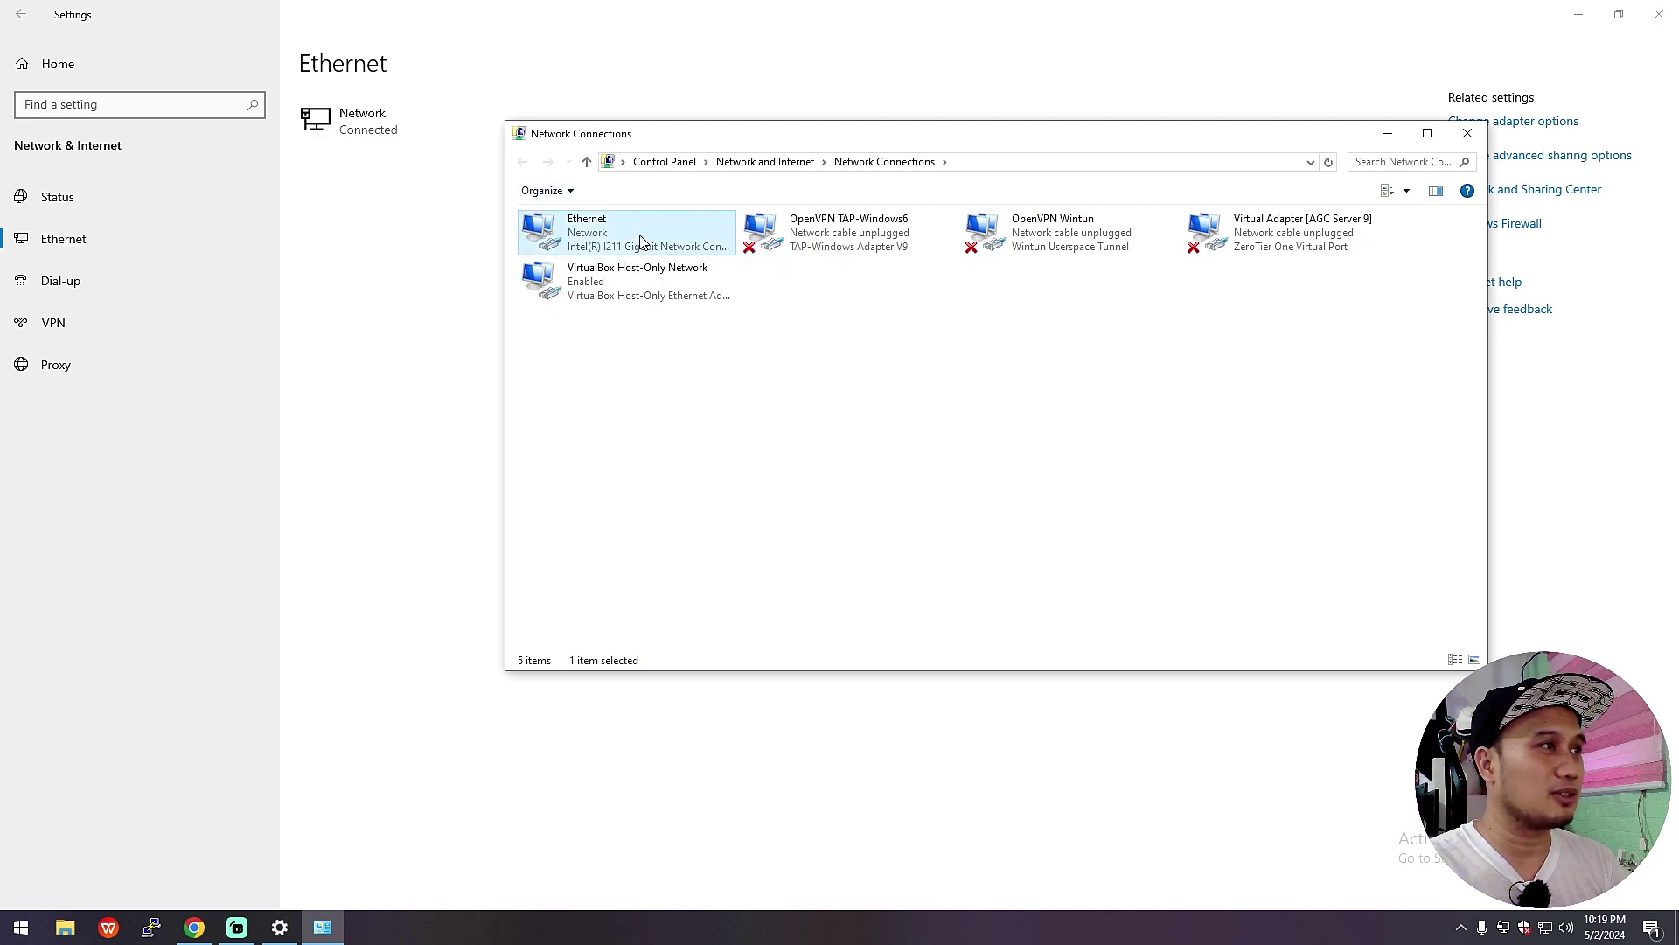
left_click_drag(750, 134, 729, 136)
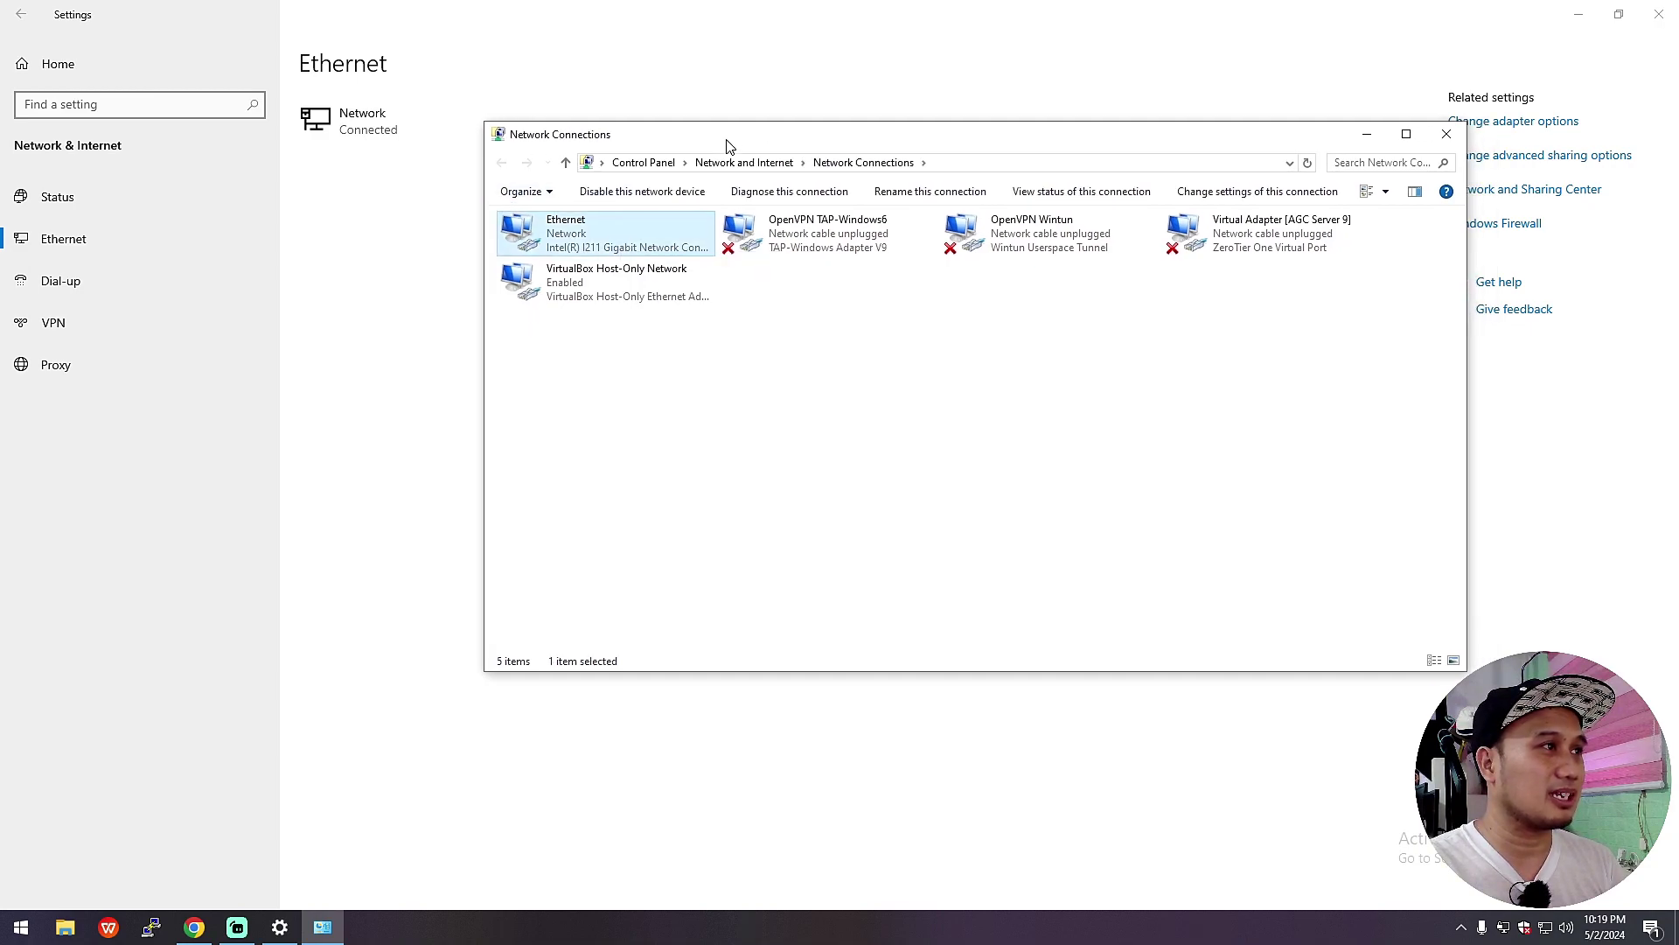
right_click(584, 237)
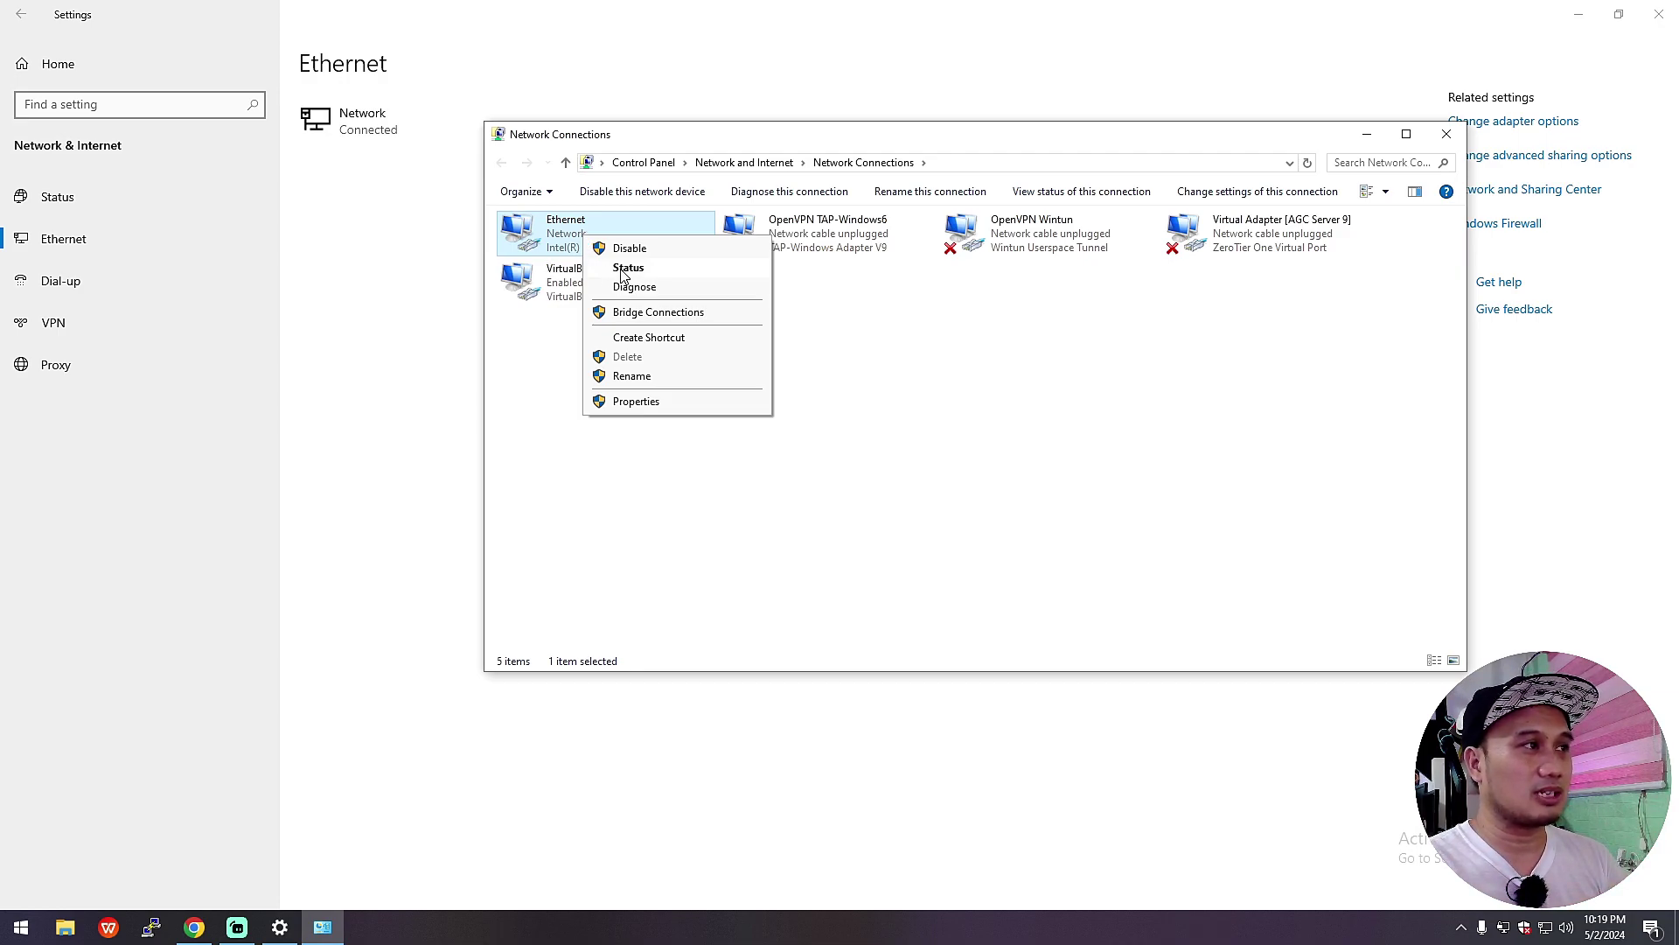
left_click(602, 268)
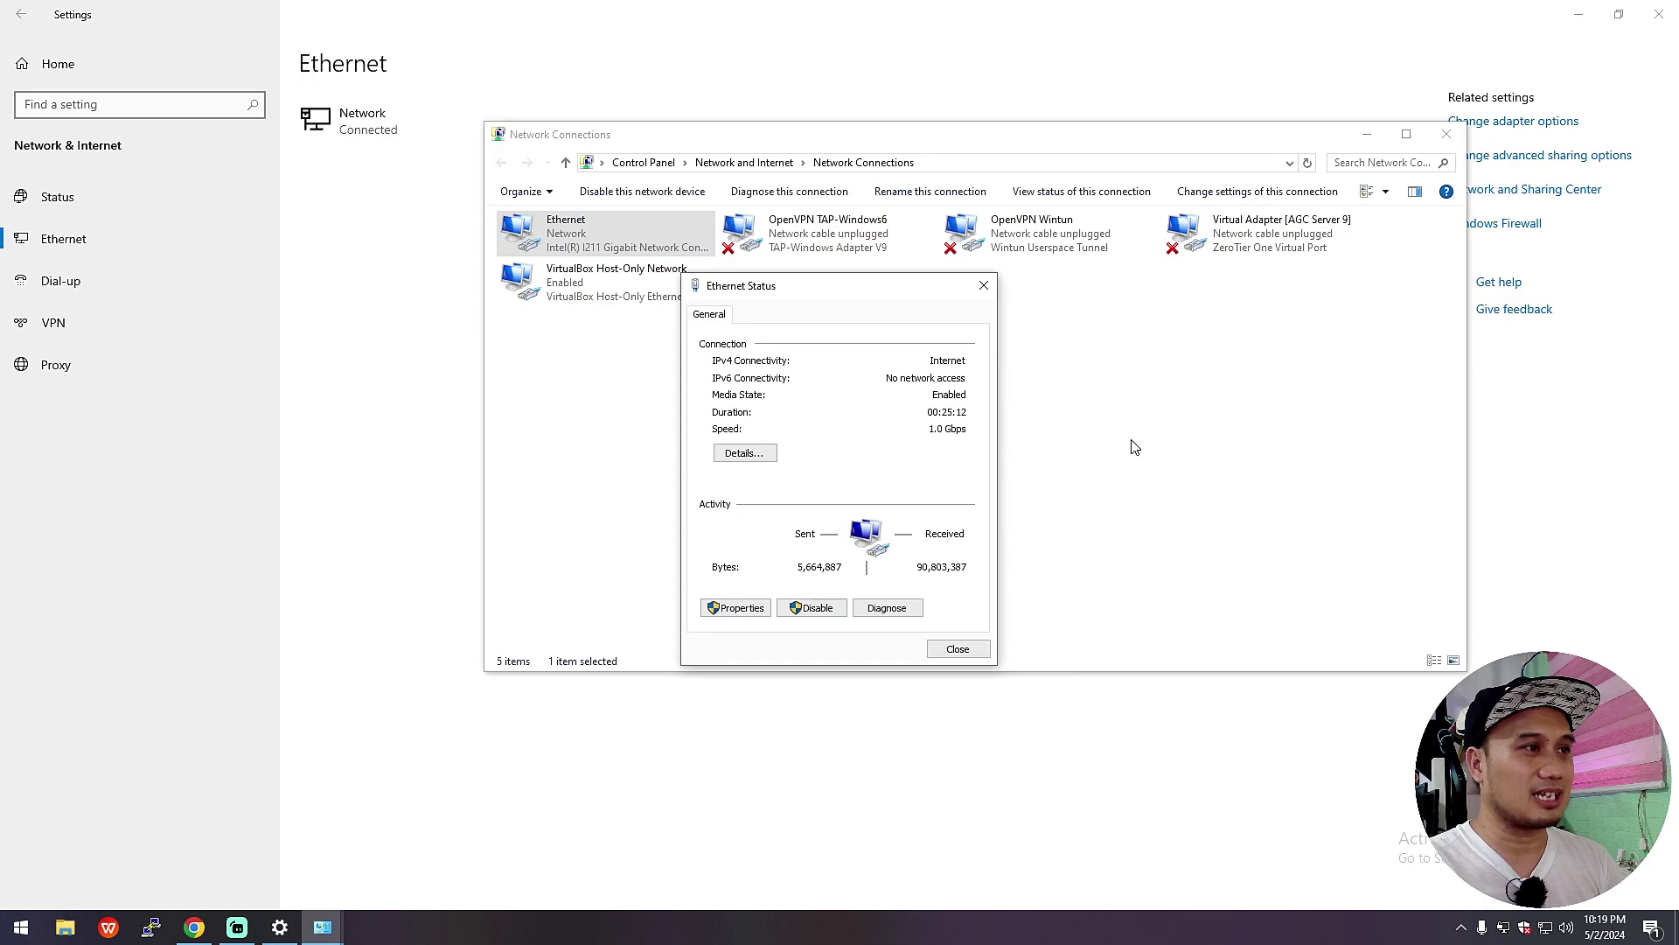
Move the Ethernet Status dialog aside and switch to Chrome's Streamtech fiber plans page.
left_click_drag(932, 286, 1148, 285)
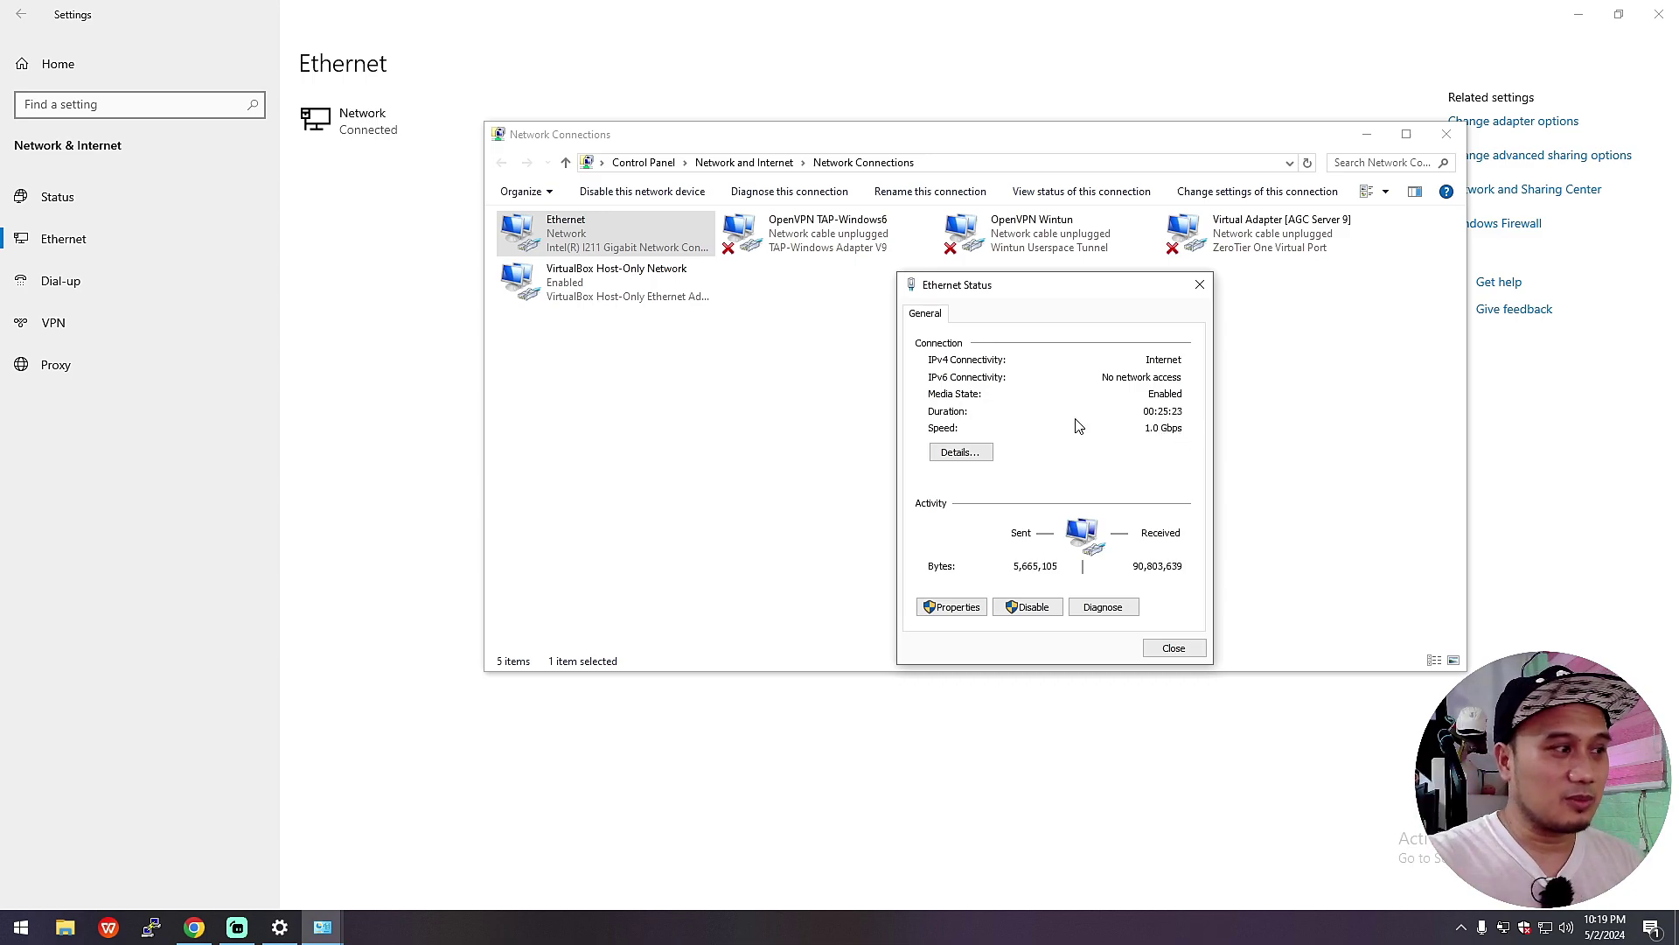
left_click(237, 927)
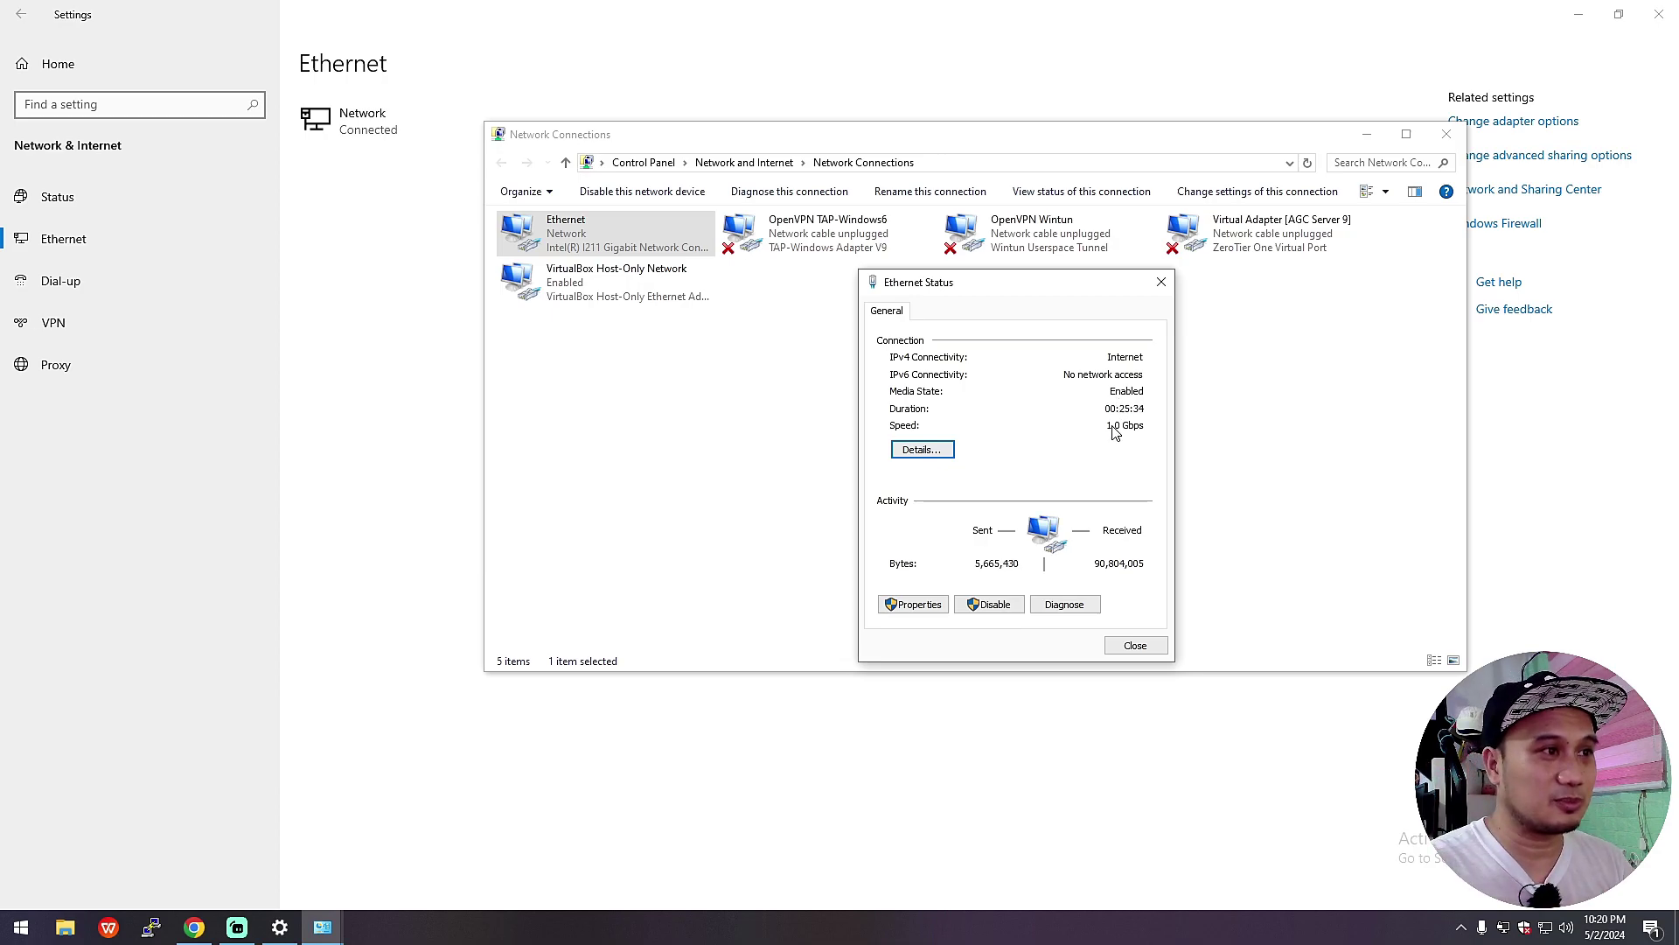
left_click_drag(1077, 289, 1148, 306)
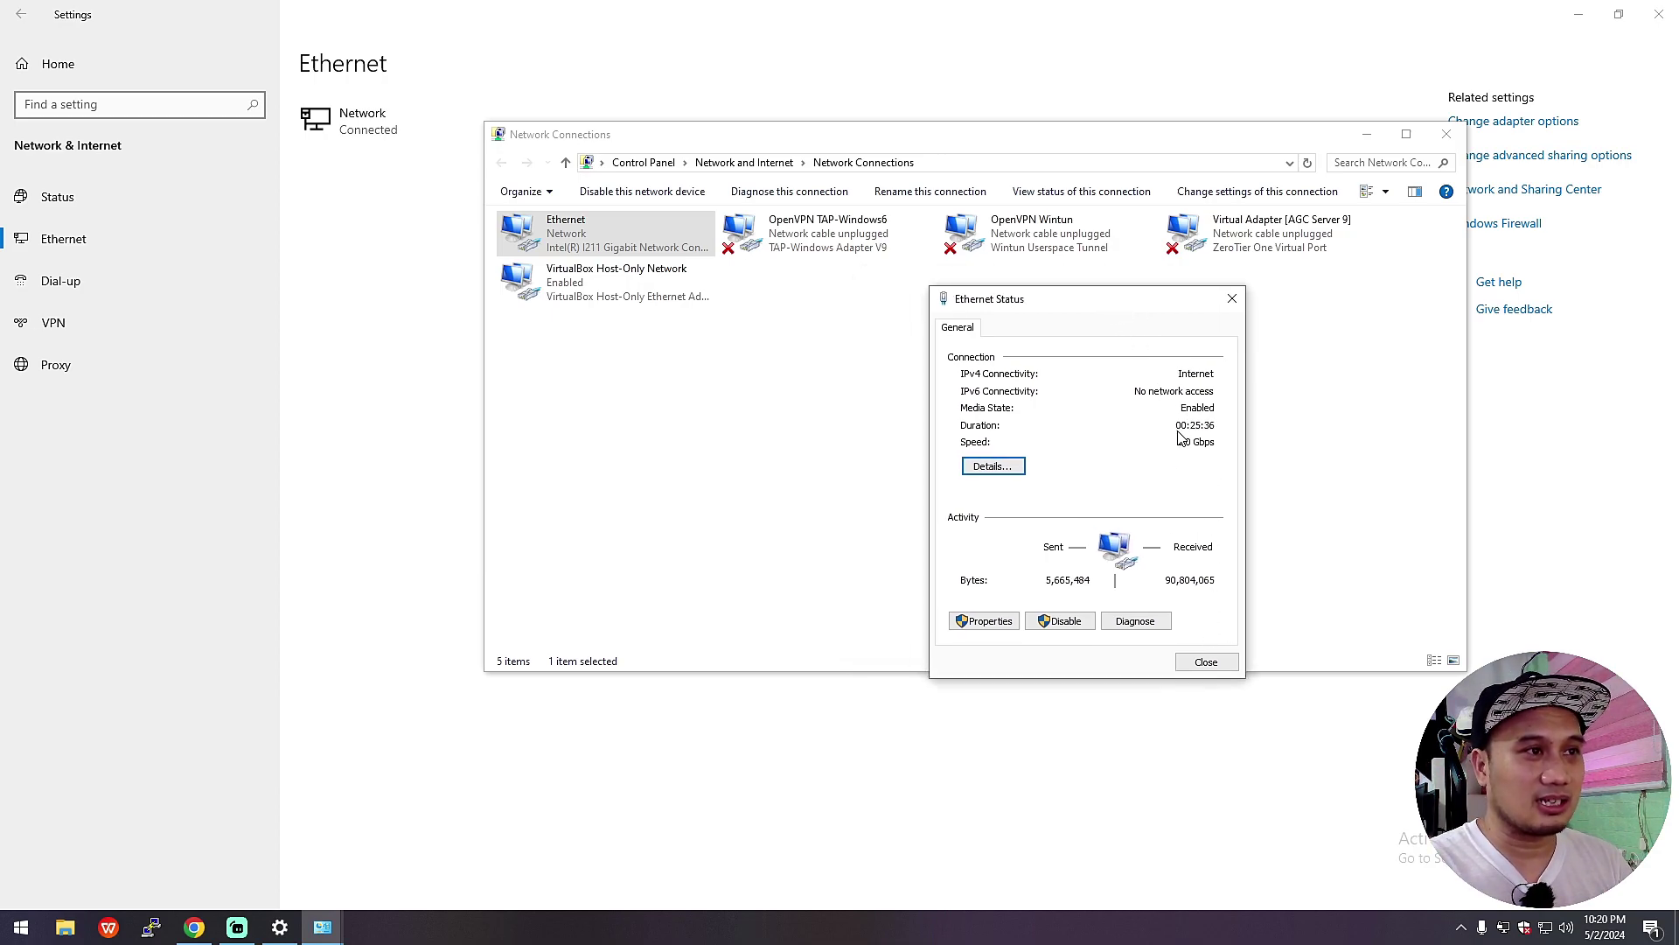
left_click(196, 927)
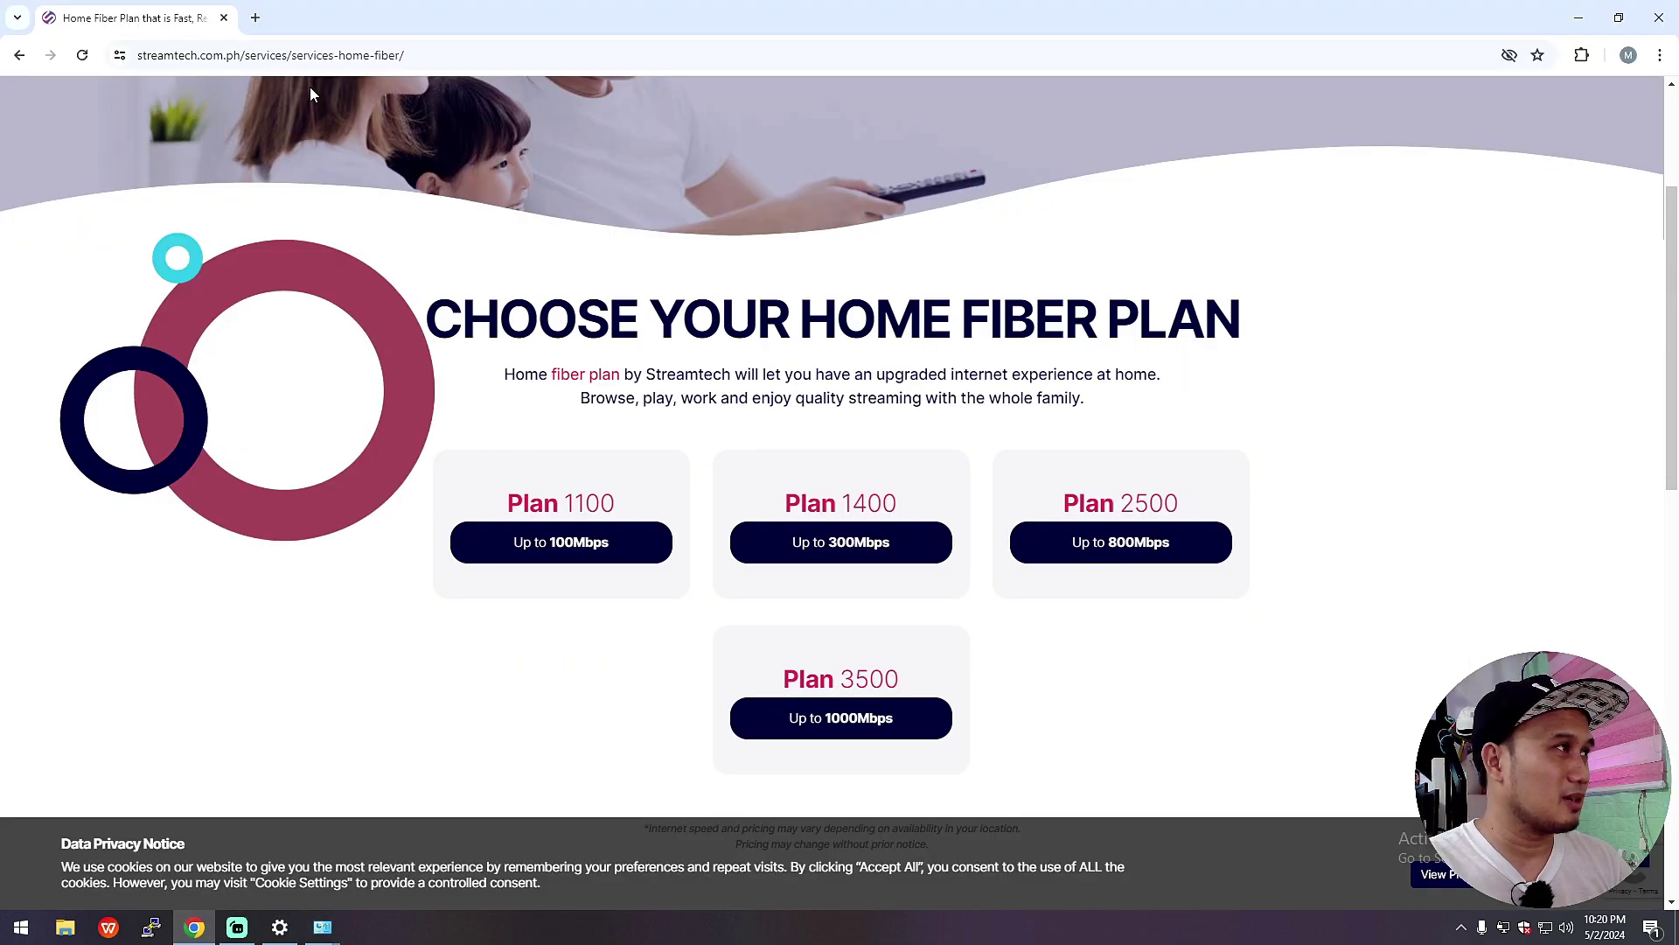
Run a fast.com speed test in a new tab (340 Mbps down, 120 Mbps up), then close it.
left_click(254, 18)
type("fas")
key("Return")
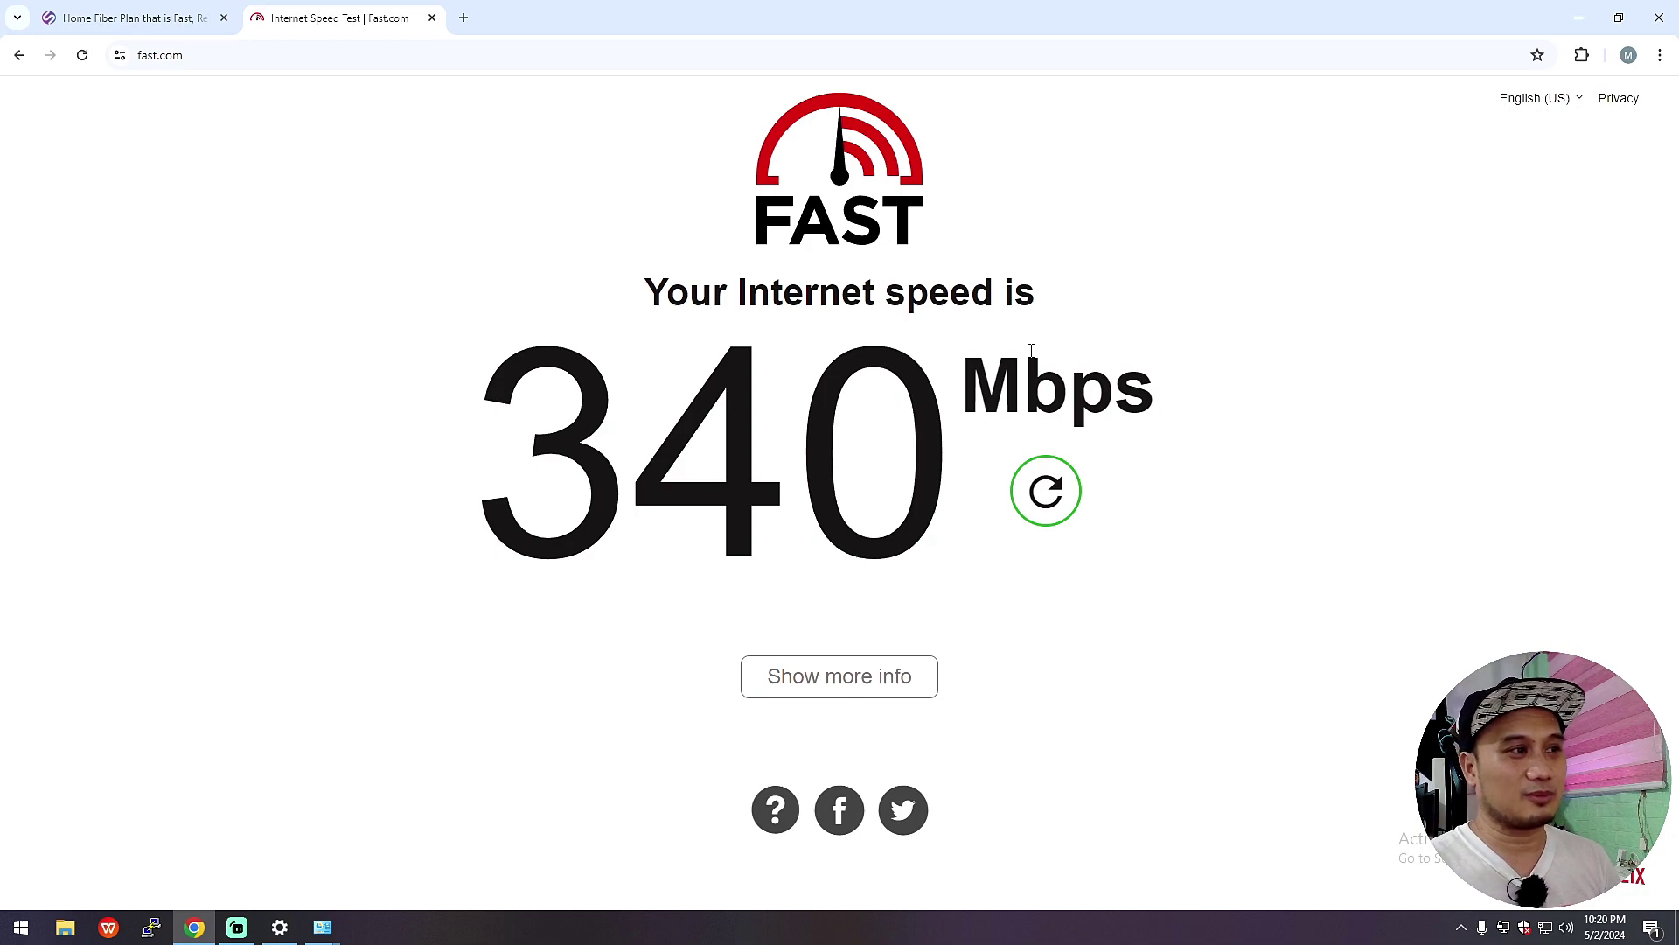
left_click(833, 684)
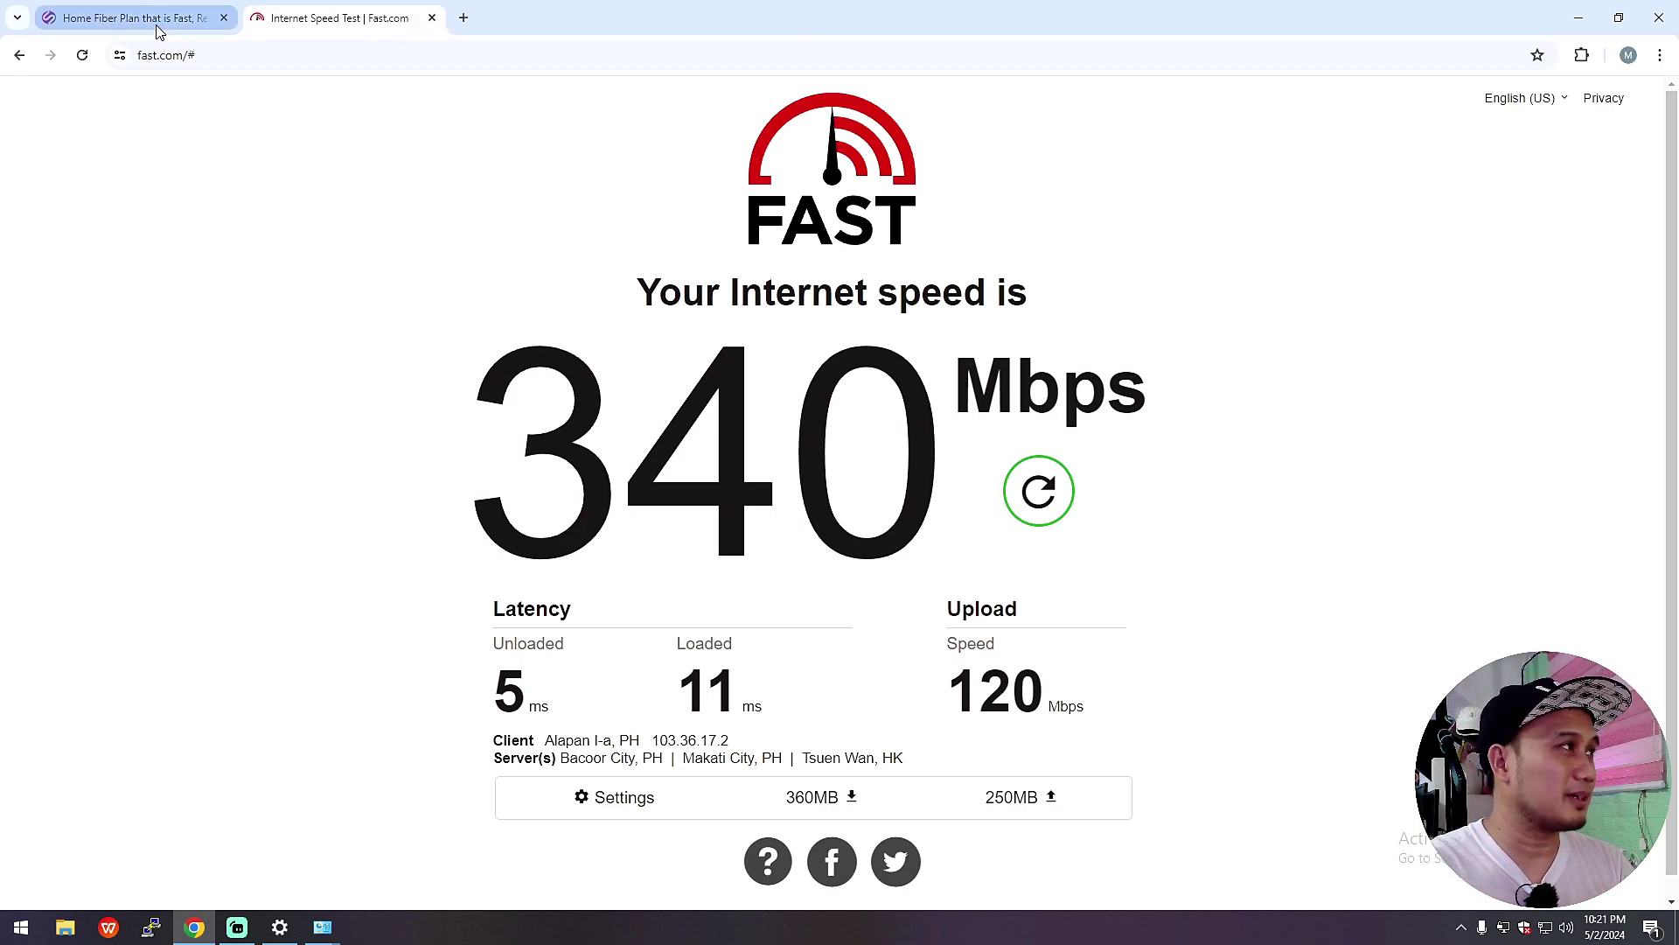
left_click(433, 19)
Restore the Ethernet Status window, unhide the Streamlabs webcam source, and return to Network Connections.
mouse_move(360, 925)
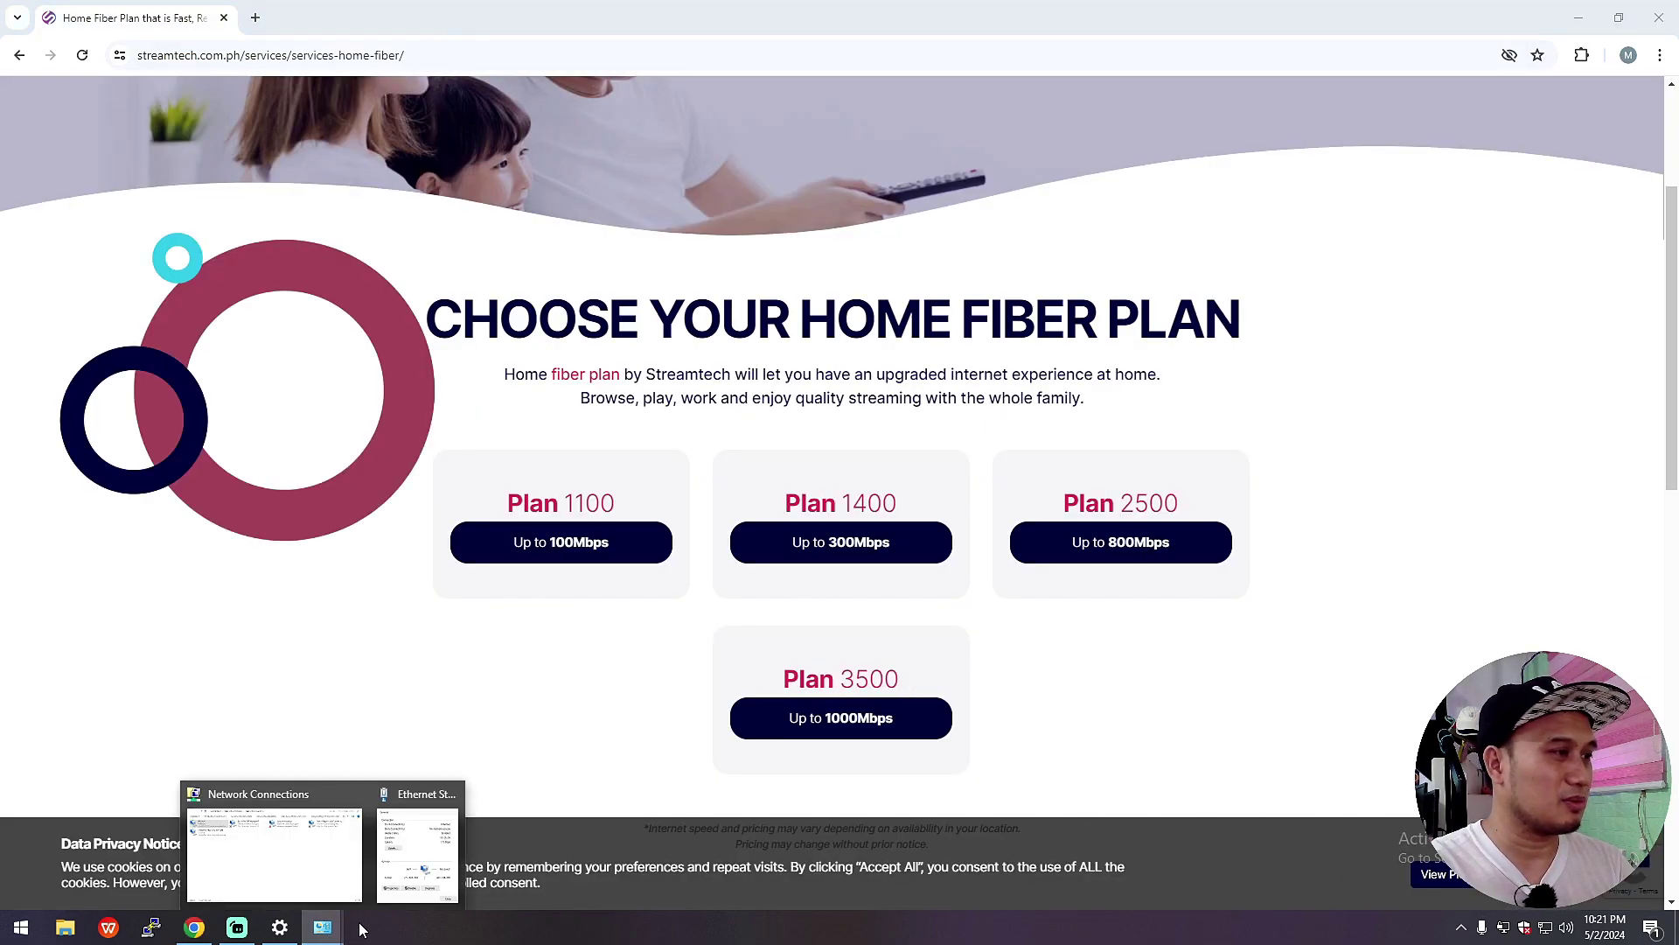
left_click(378, 879)
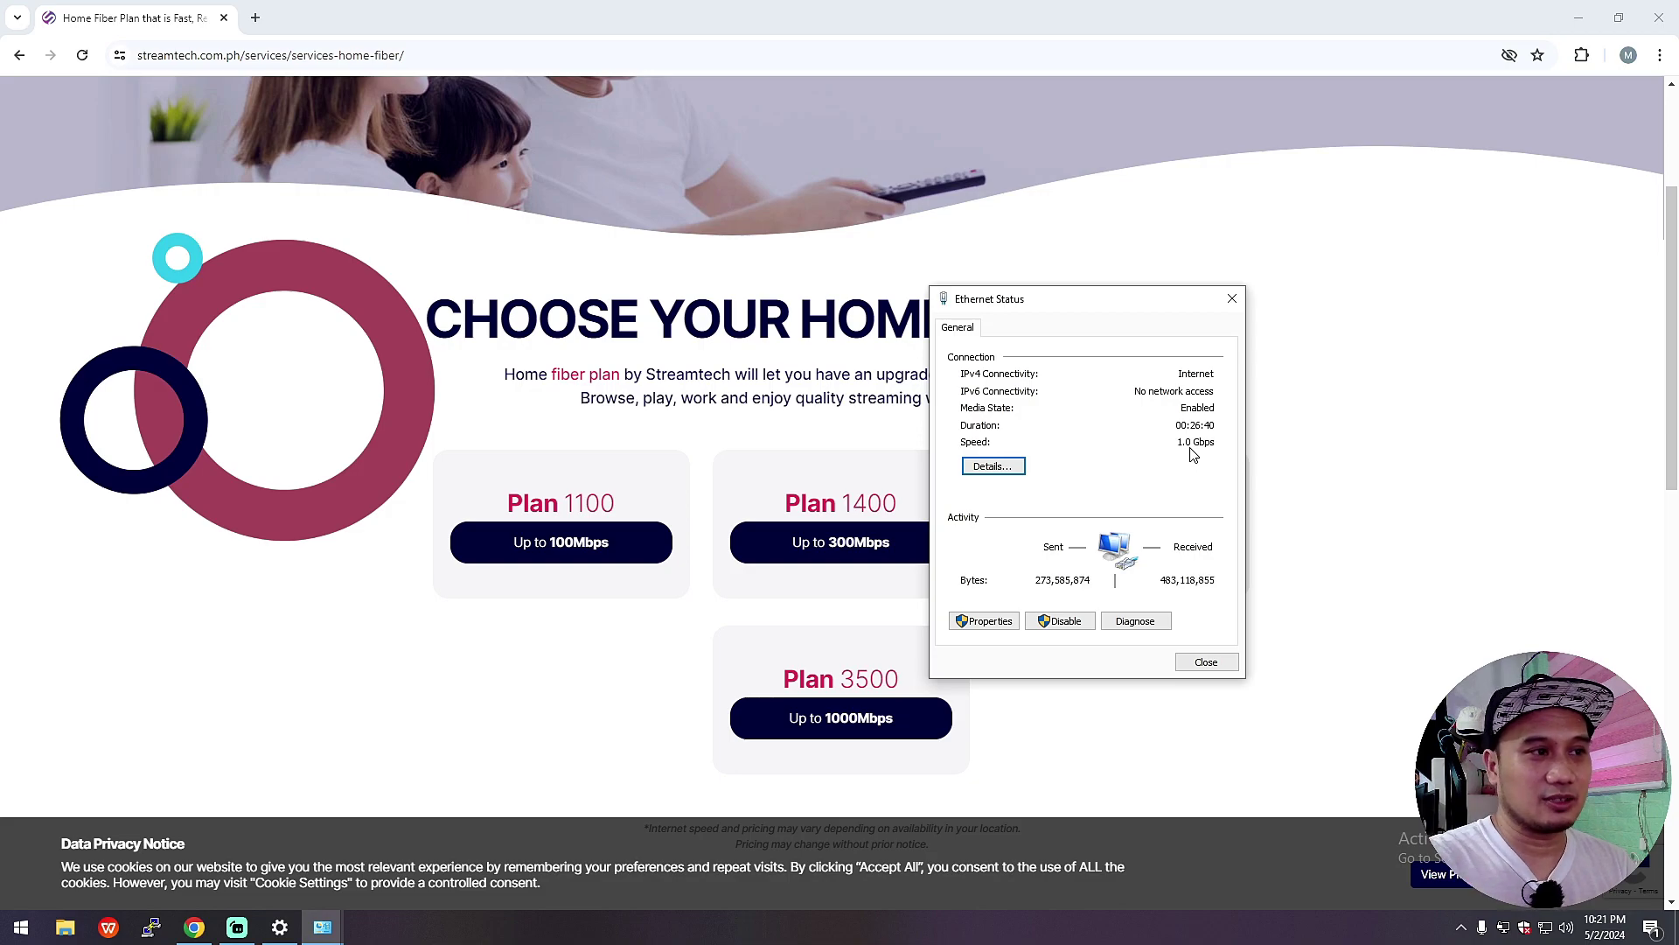
left_click(248, 930)
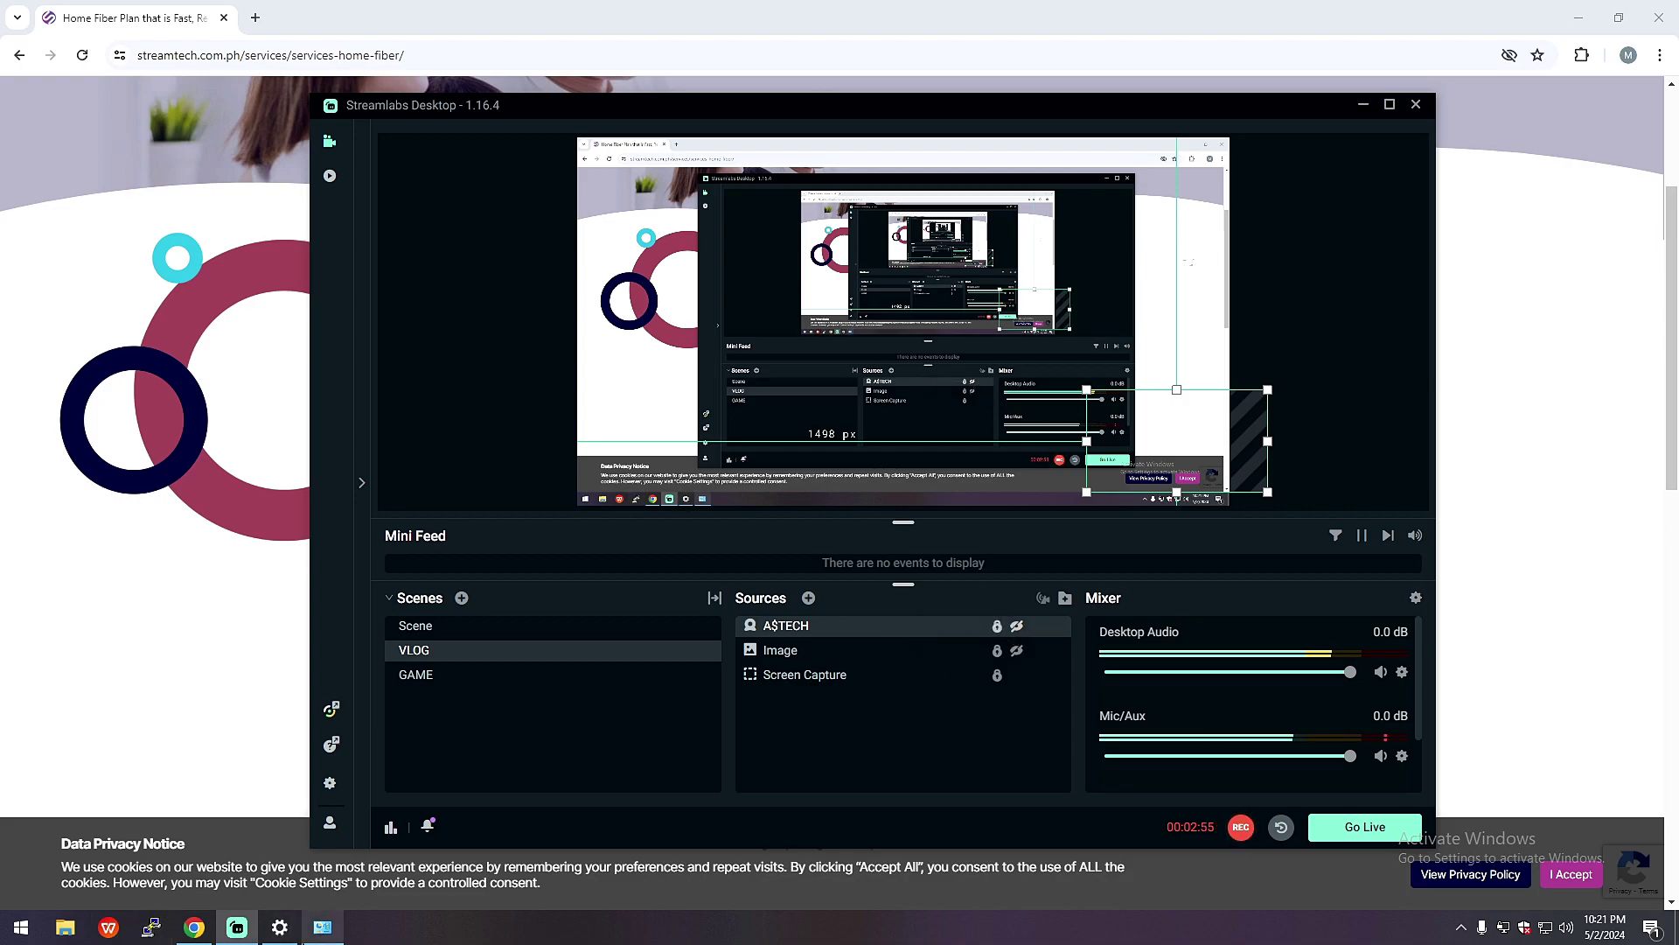
left_click(1017, 626)
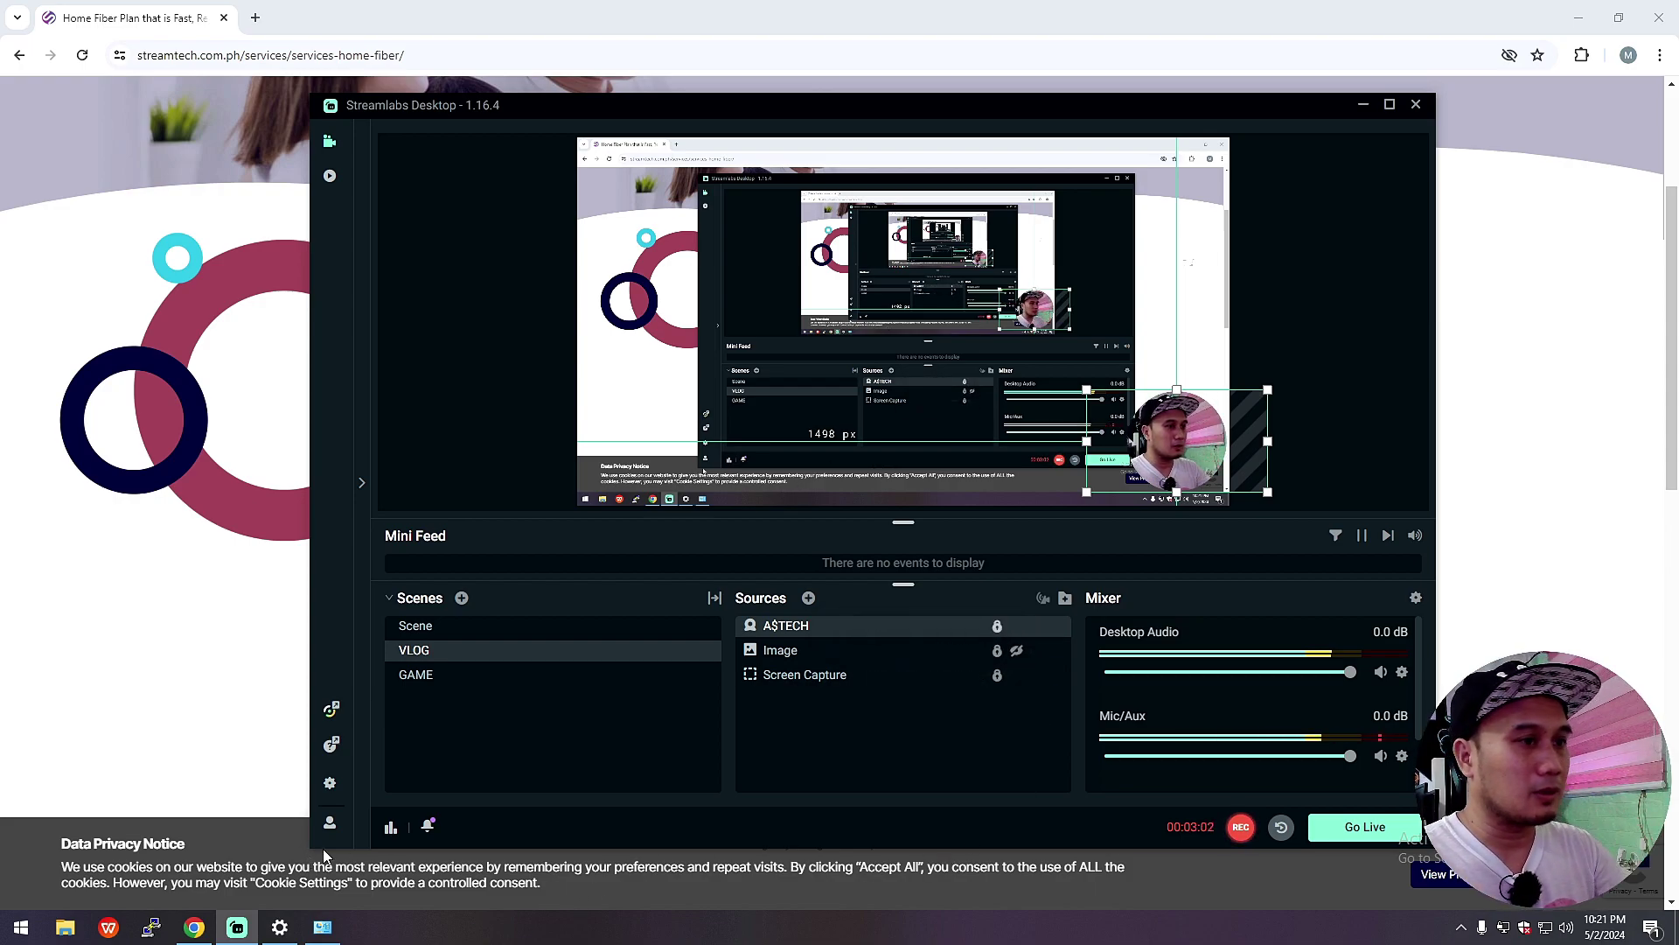
left_click(323, 927)
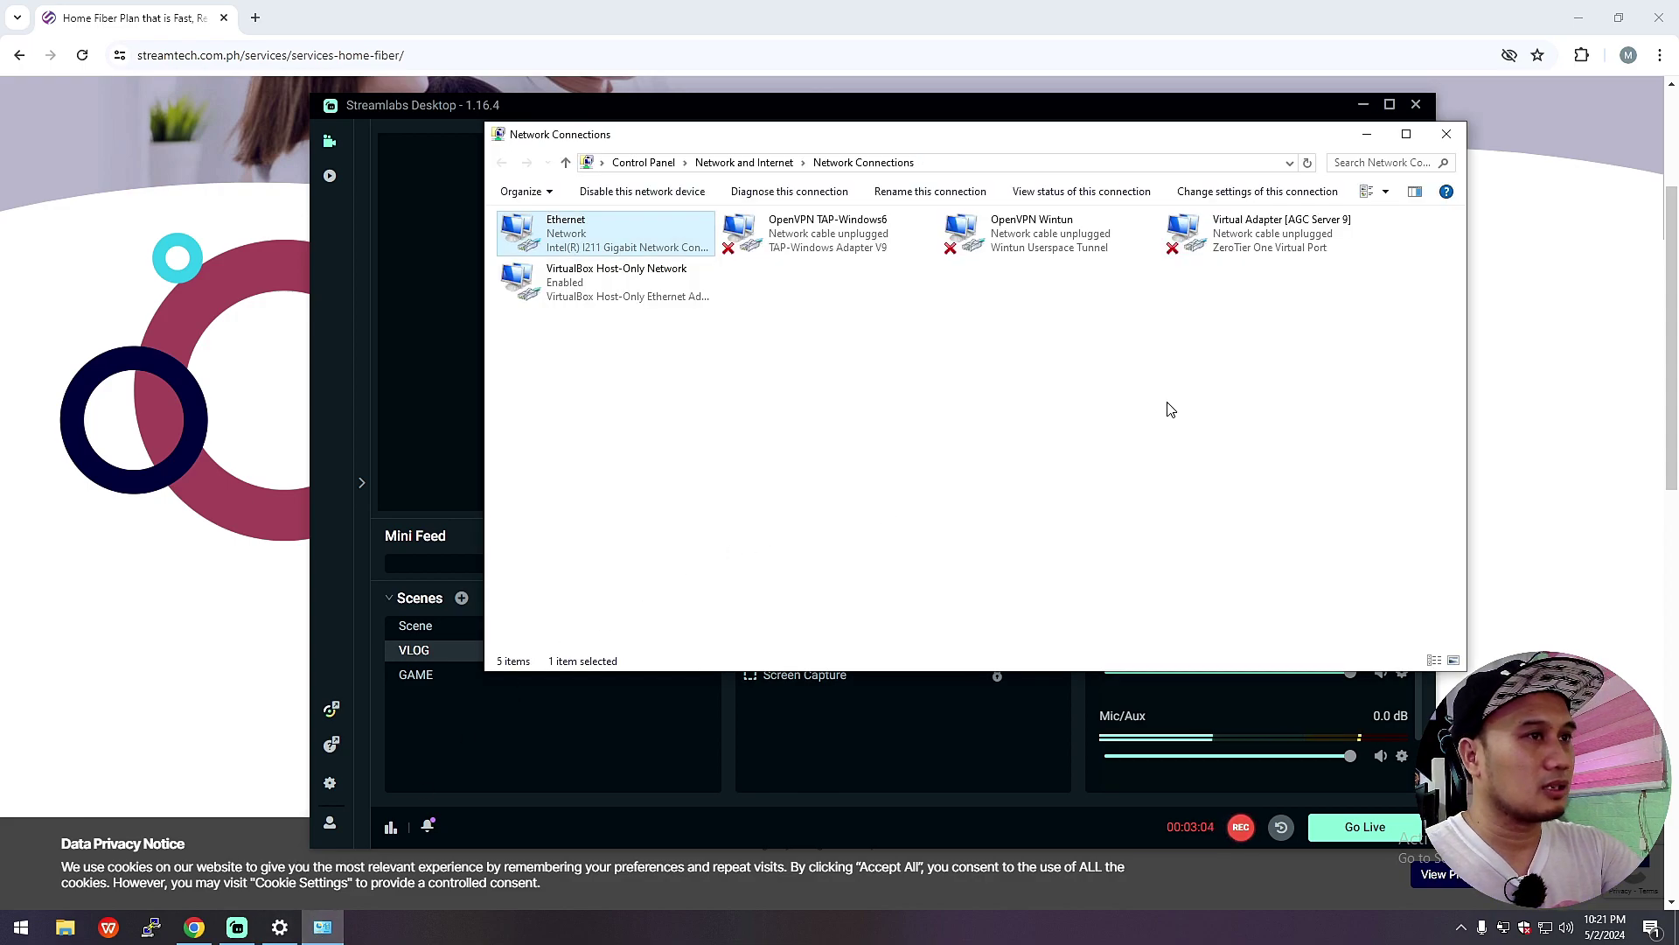
Reopen the Ethernet Status, now showing a 100.0 Mbps link, then switch back to Streamtech's plans.
right_click(655, 246)
left_click(700, 279)
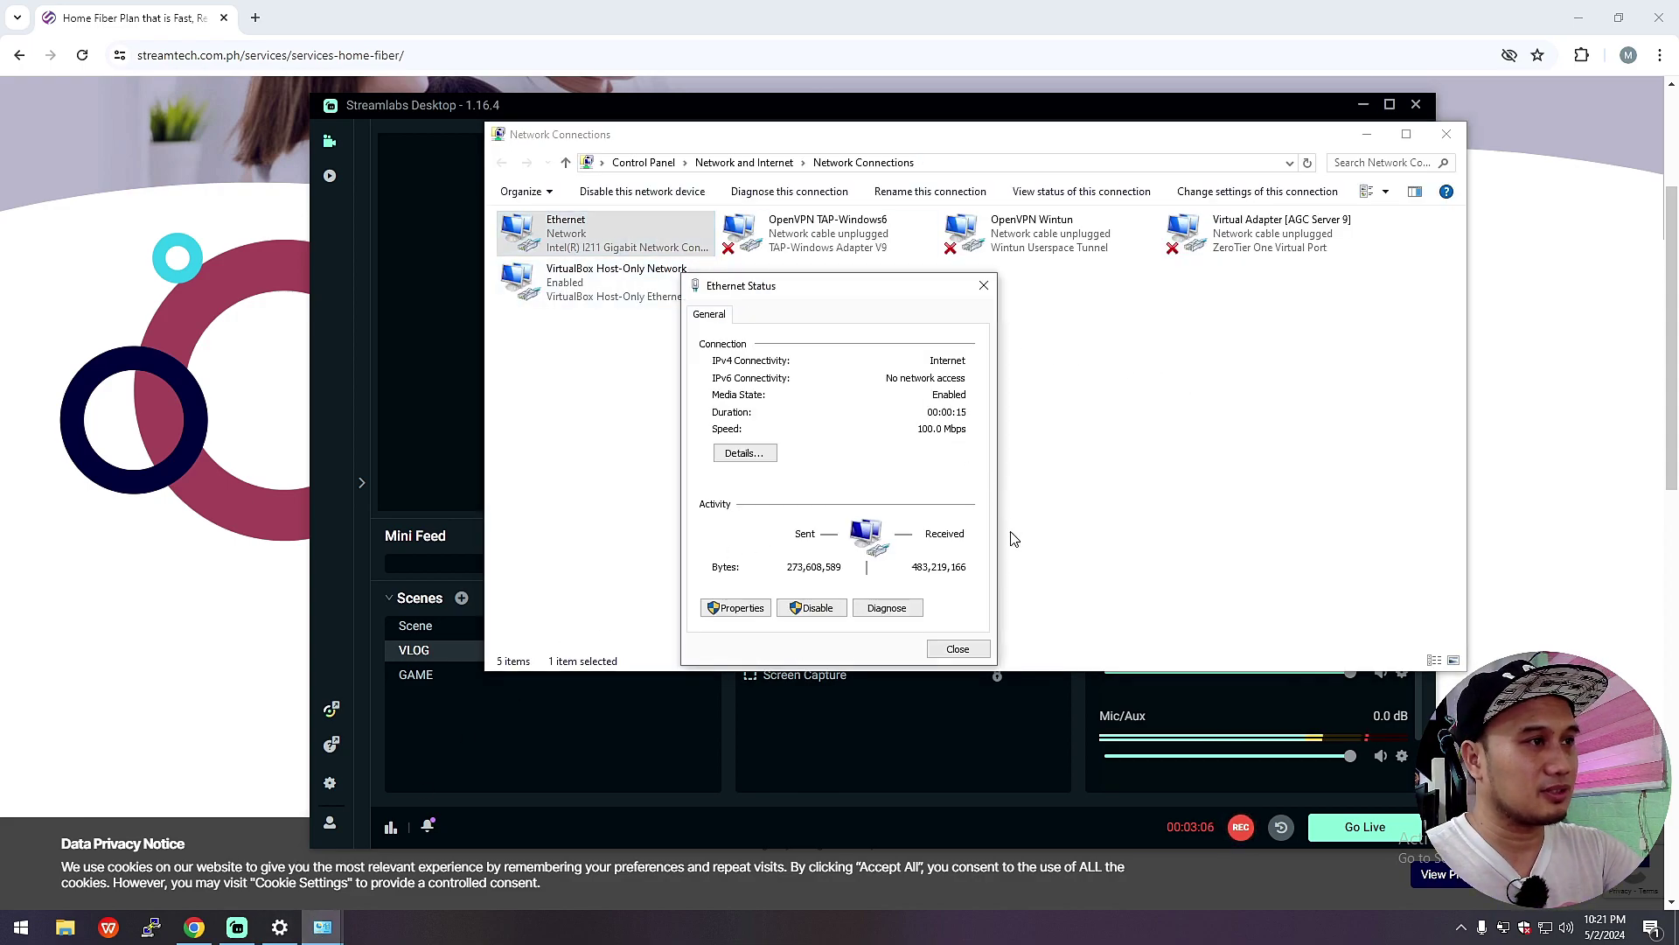
left_click_drag(905, 292, 1091, 286)
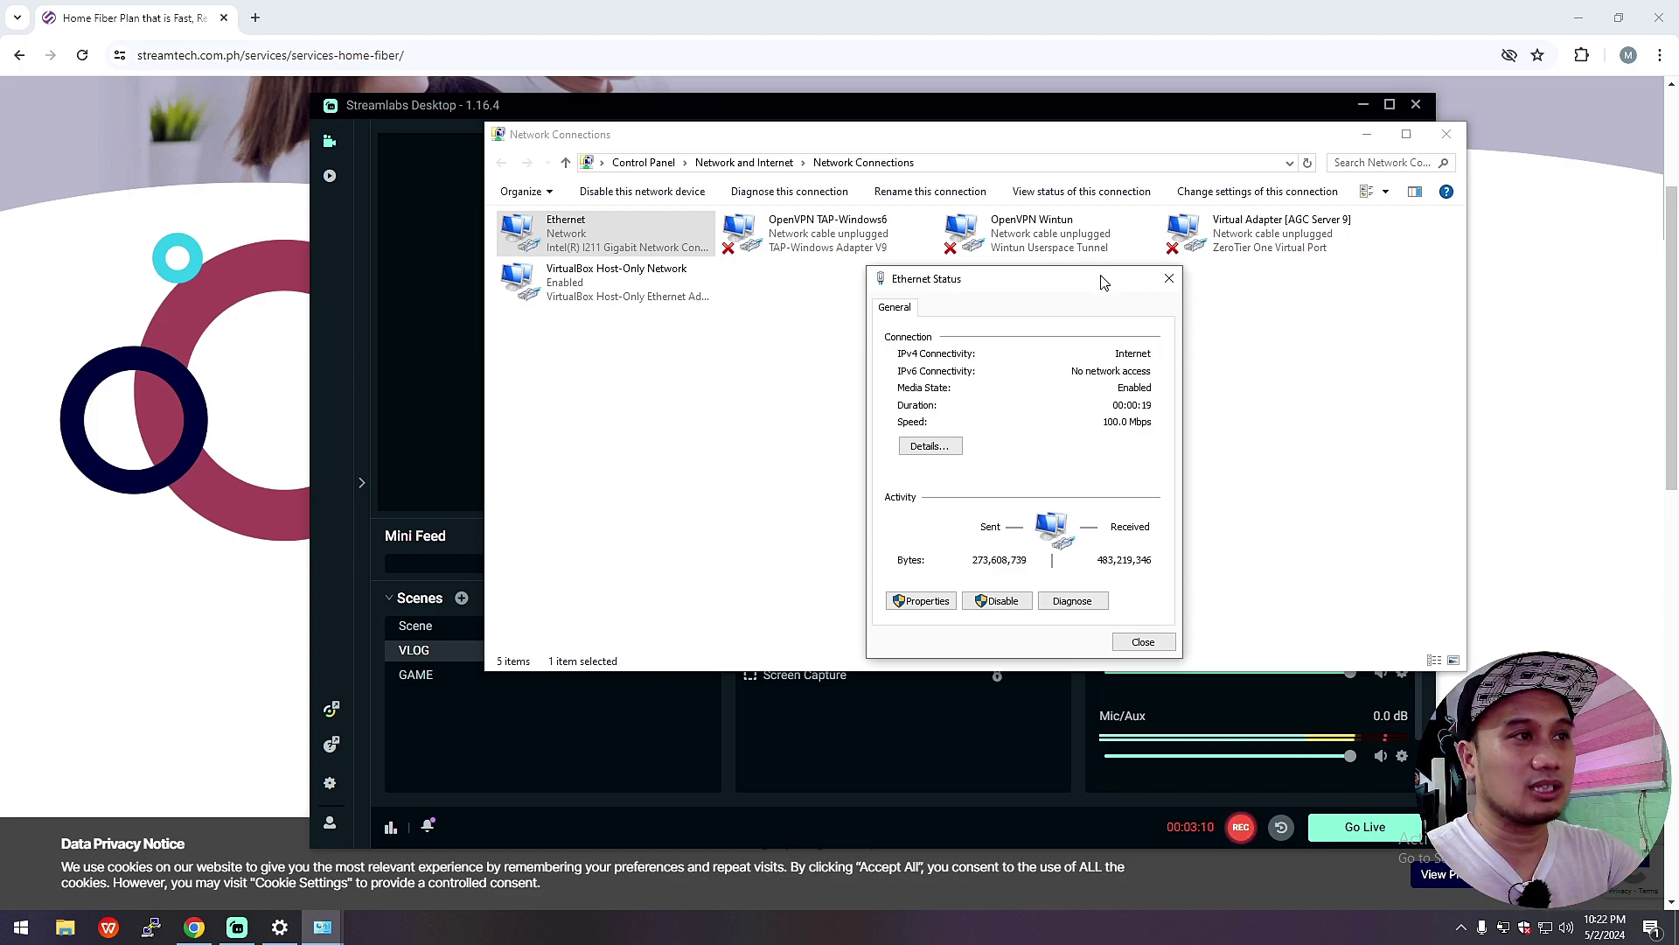
left_click_drag(1102, 278, 1132, 279)
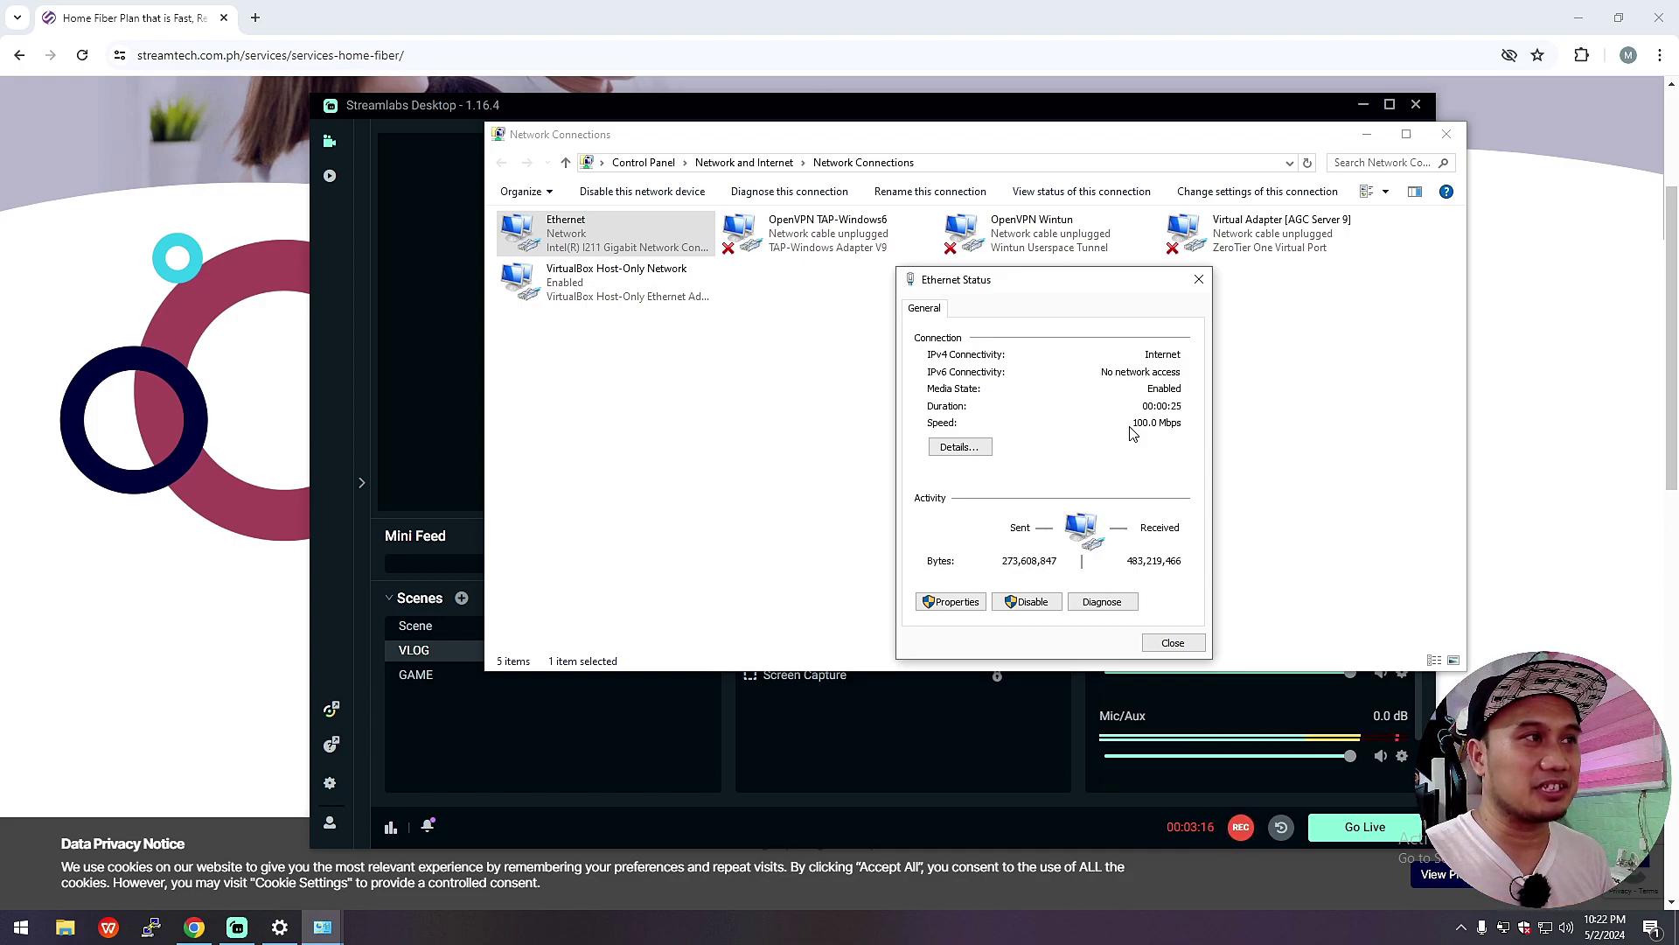
left_click(30, 109)
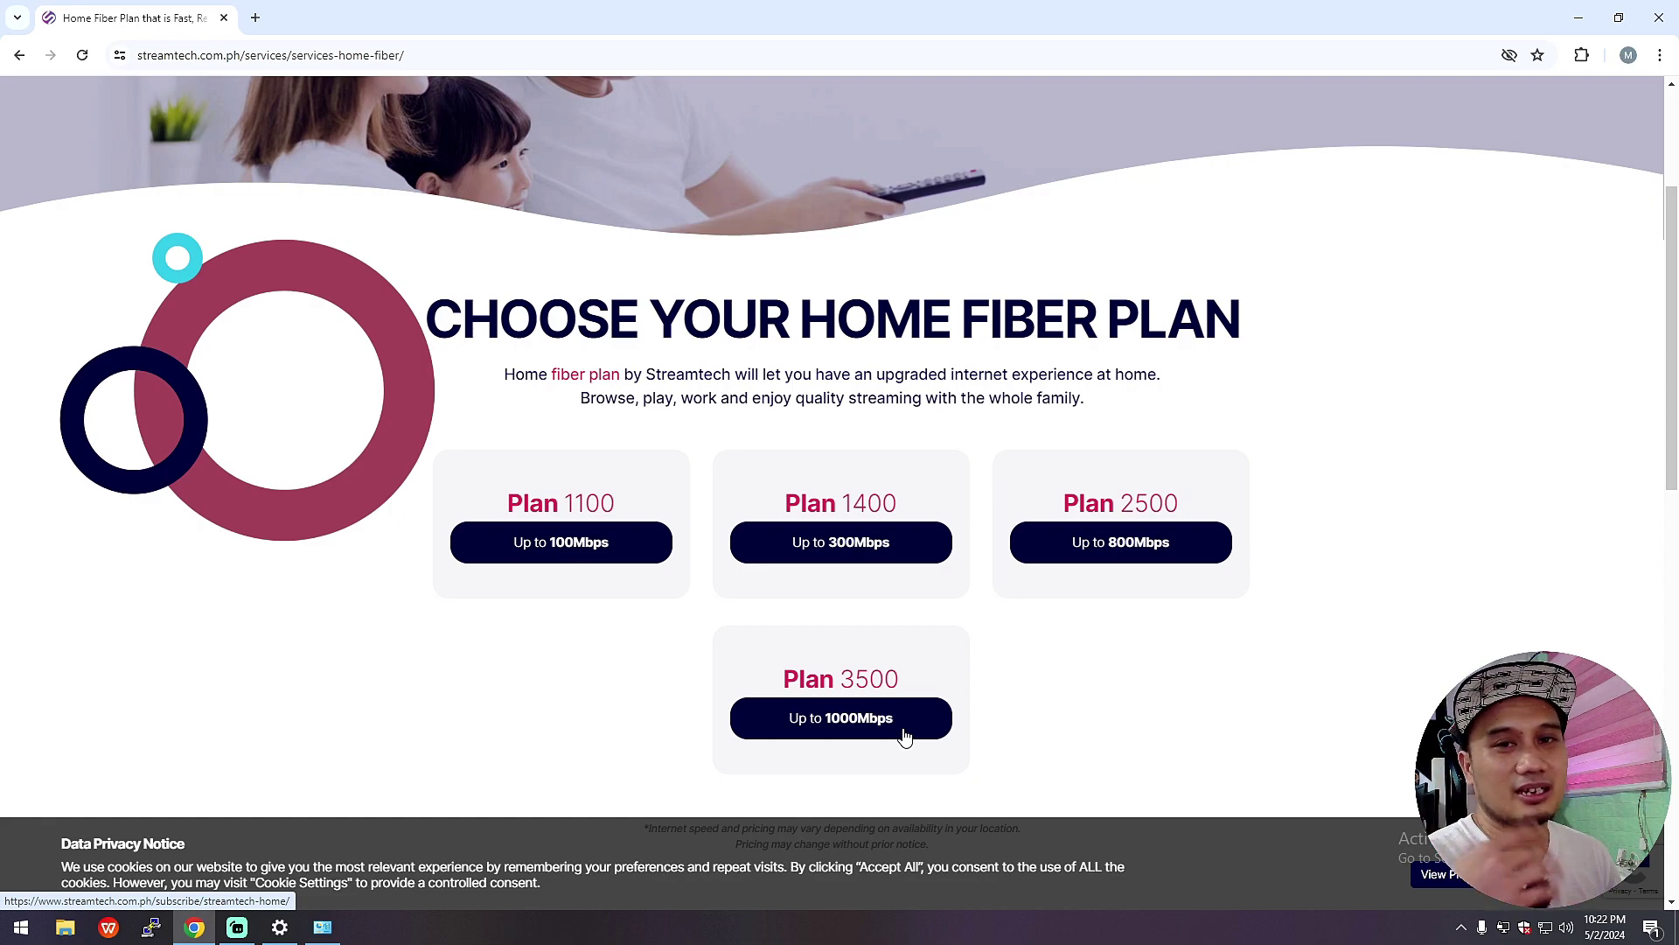
Load the router login page at 192.168.1.1 in a new tab and start entering the username.
scroll(910, 700, "up", 1)
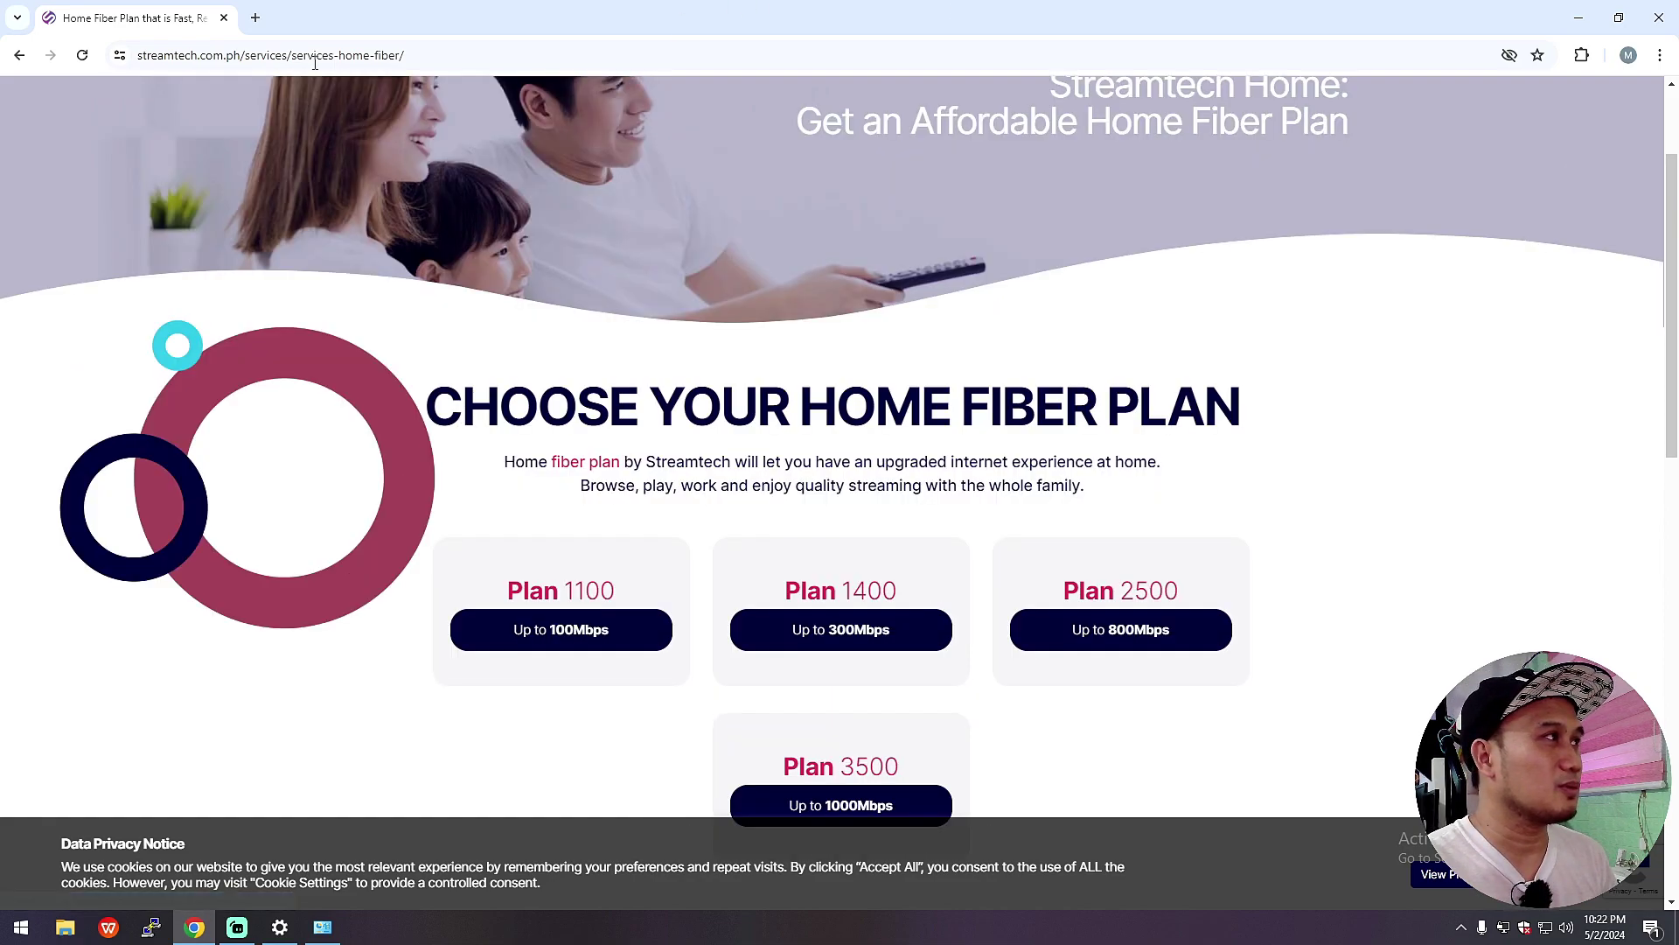
left_click(256, 17)
type("192.168.1.1")
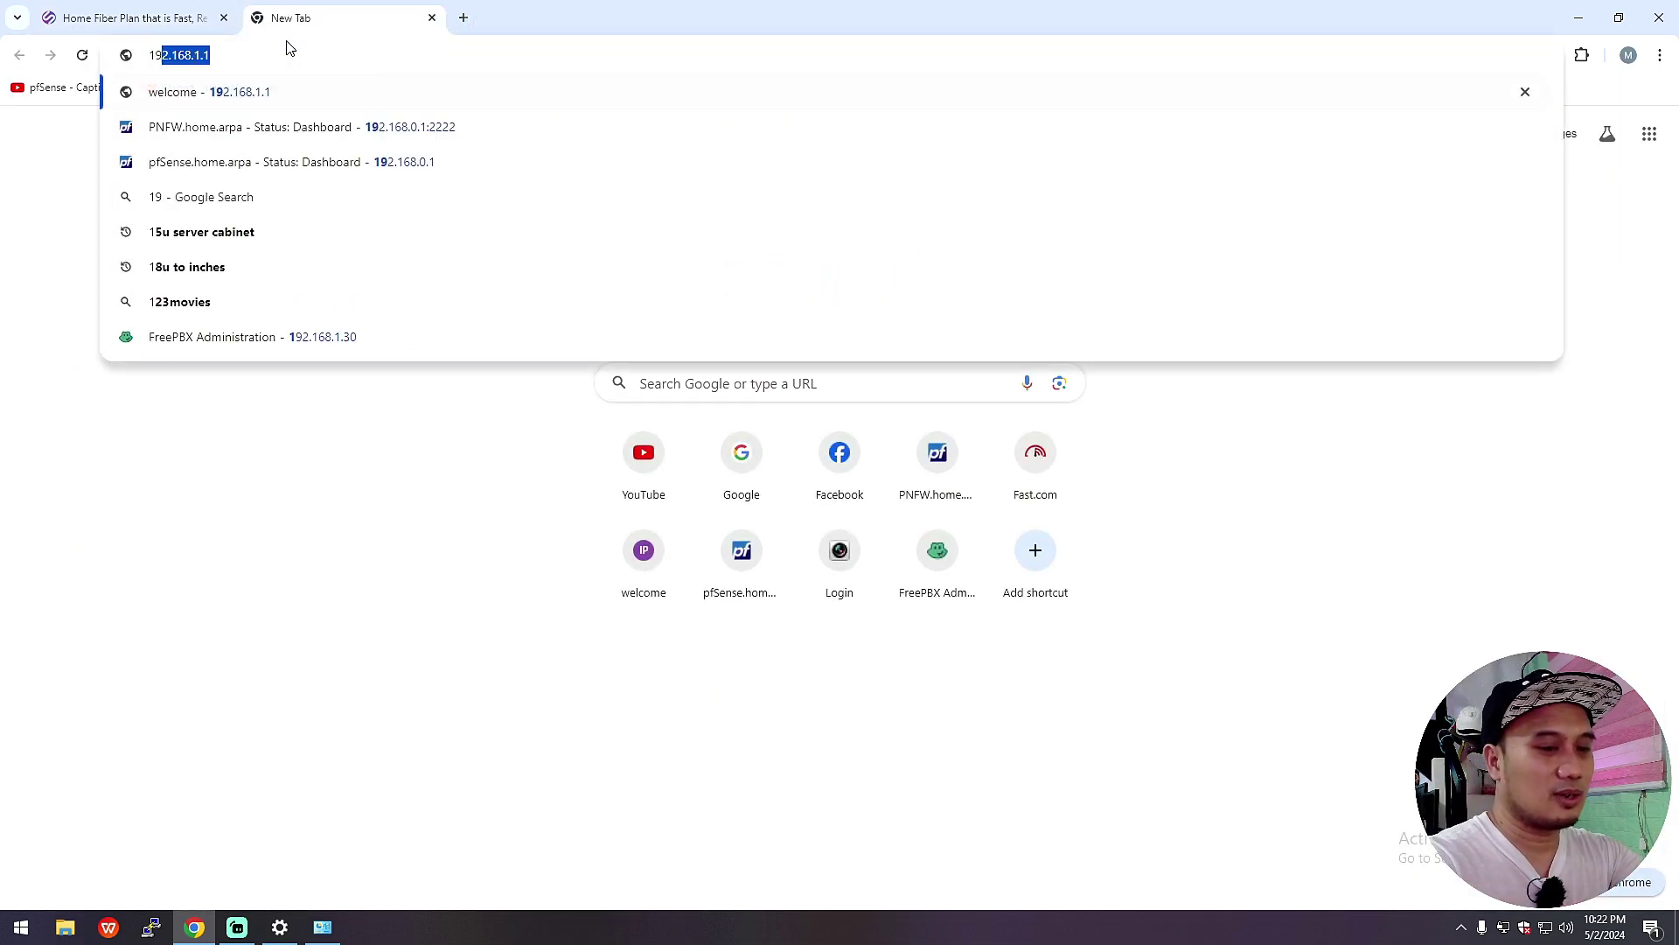
key("Return")
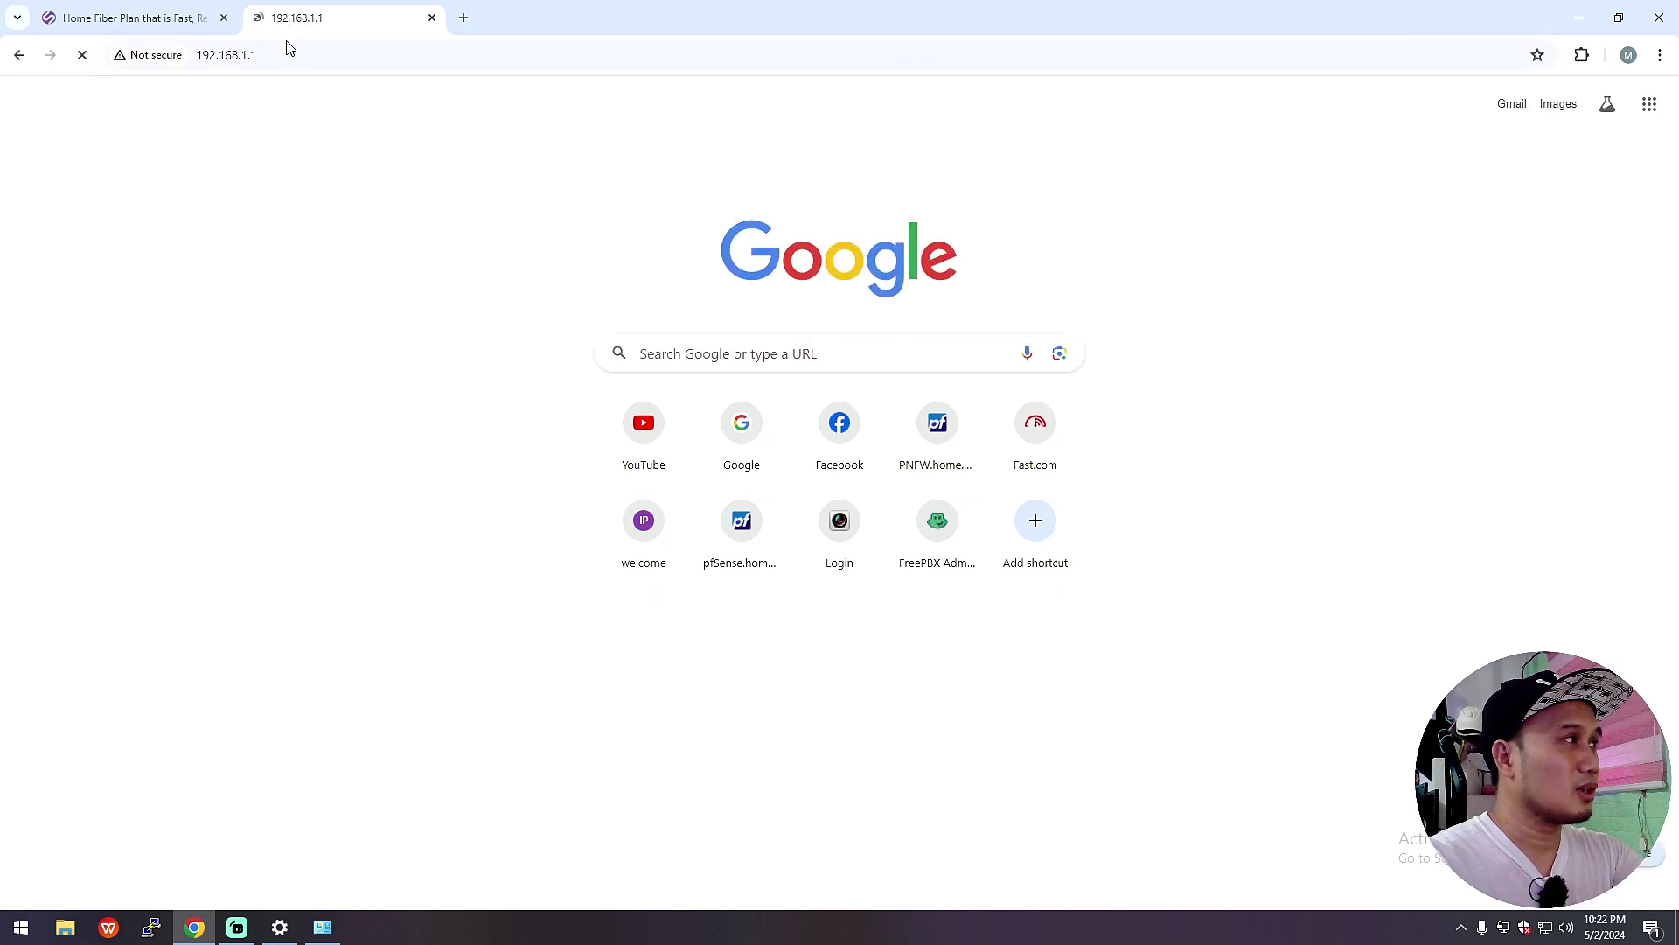
left_click(1011, 262)
type("ad")
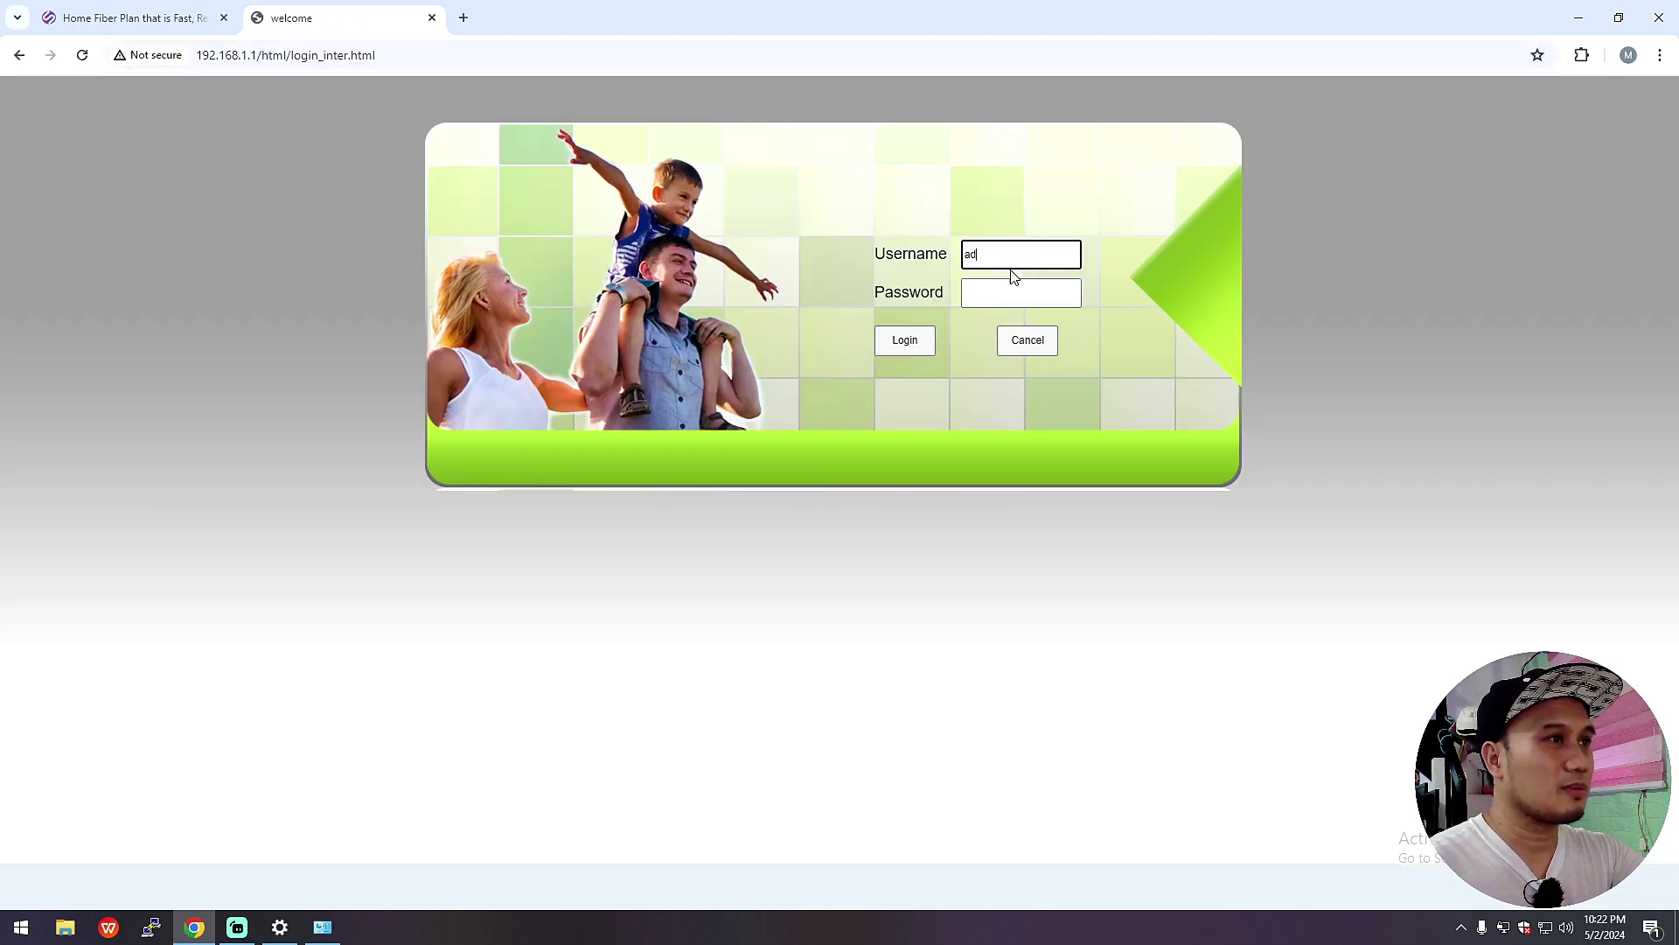
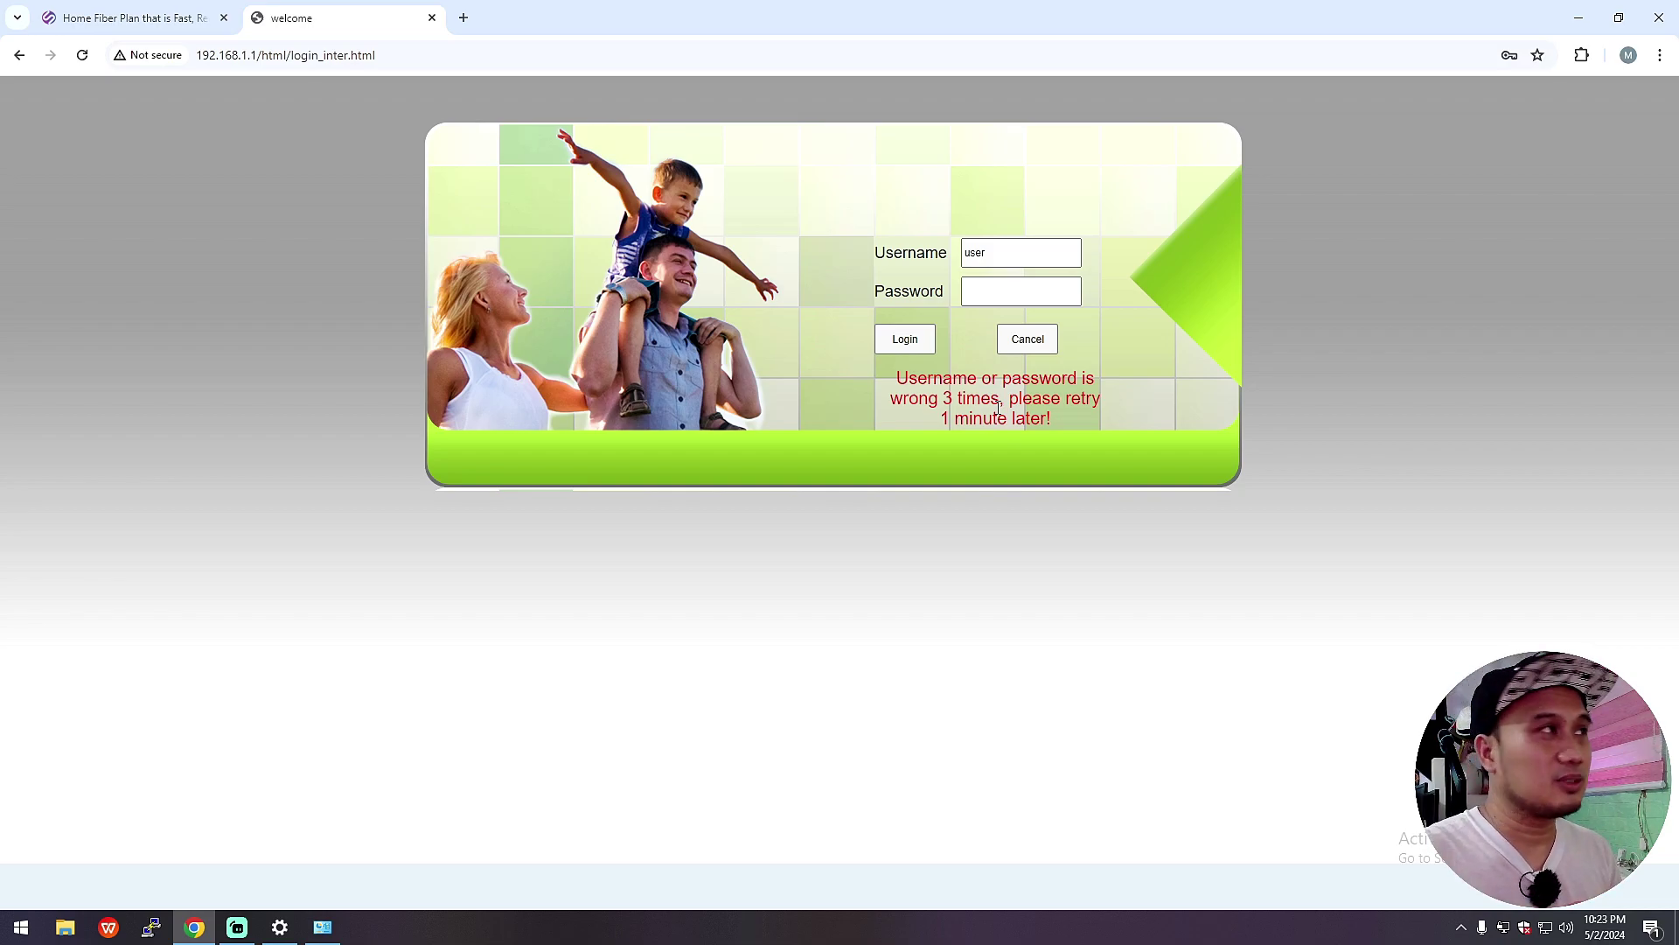
Go back from the Streamtech plans page to the router login tab and paste the saved admin password.
left_click(180, 19)
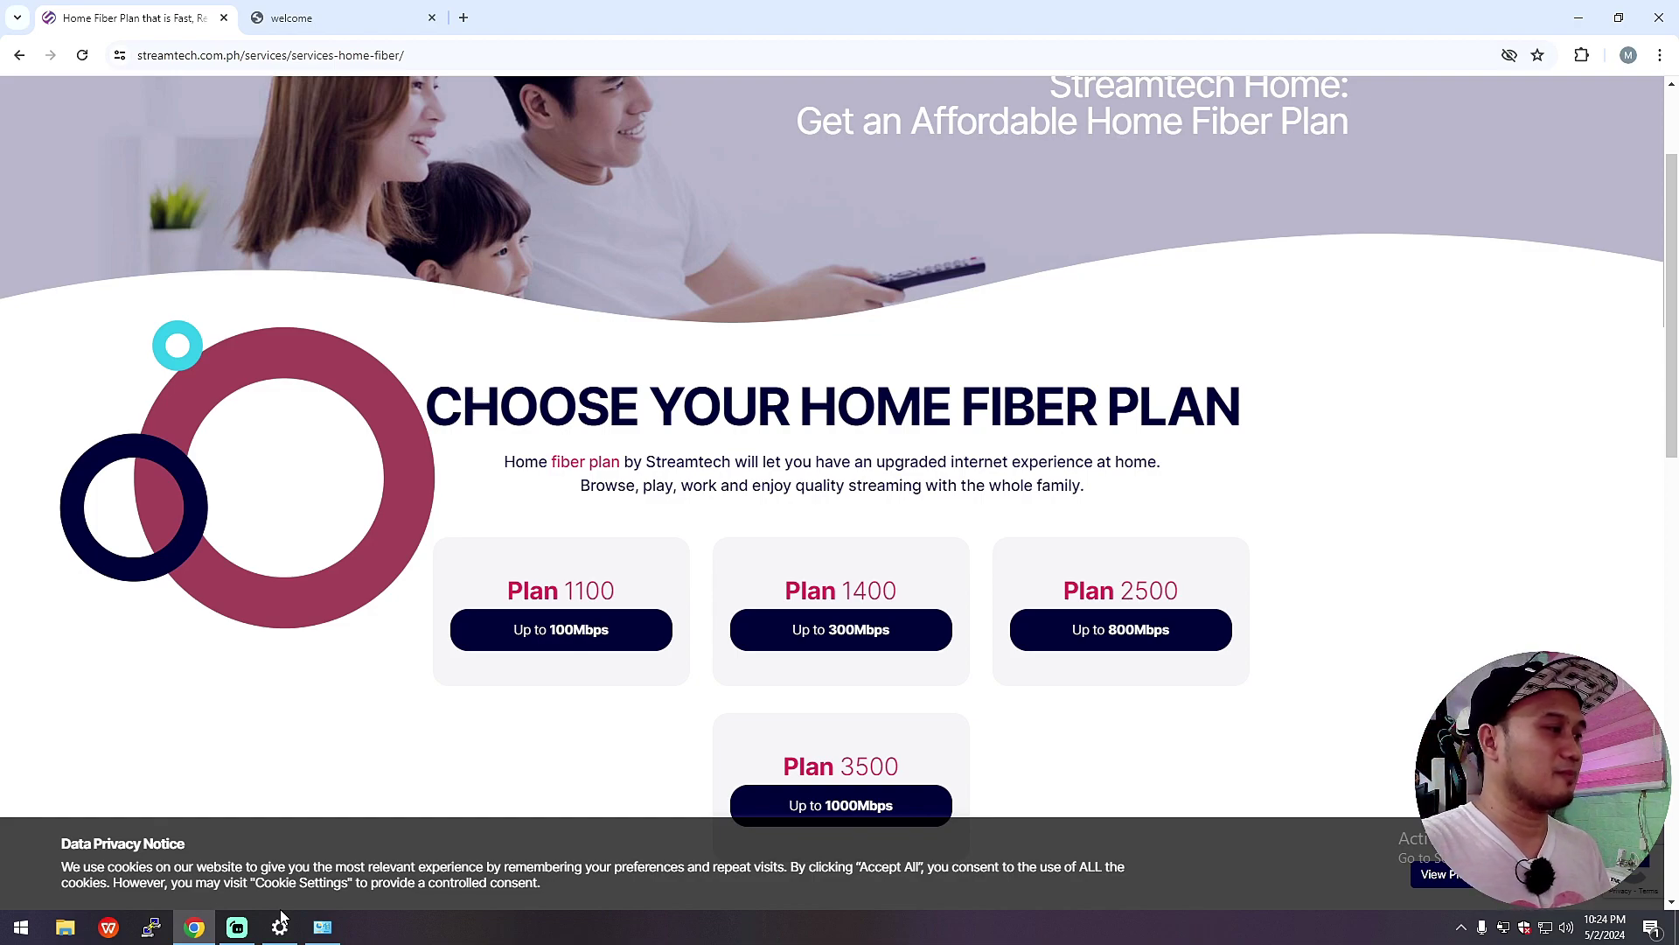
left_click(381, 27)
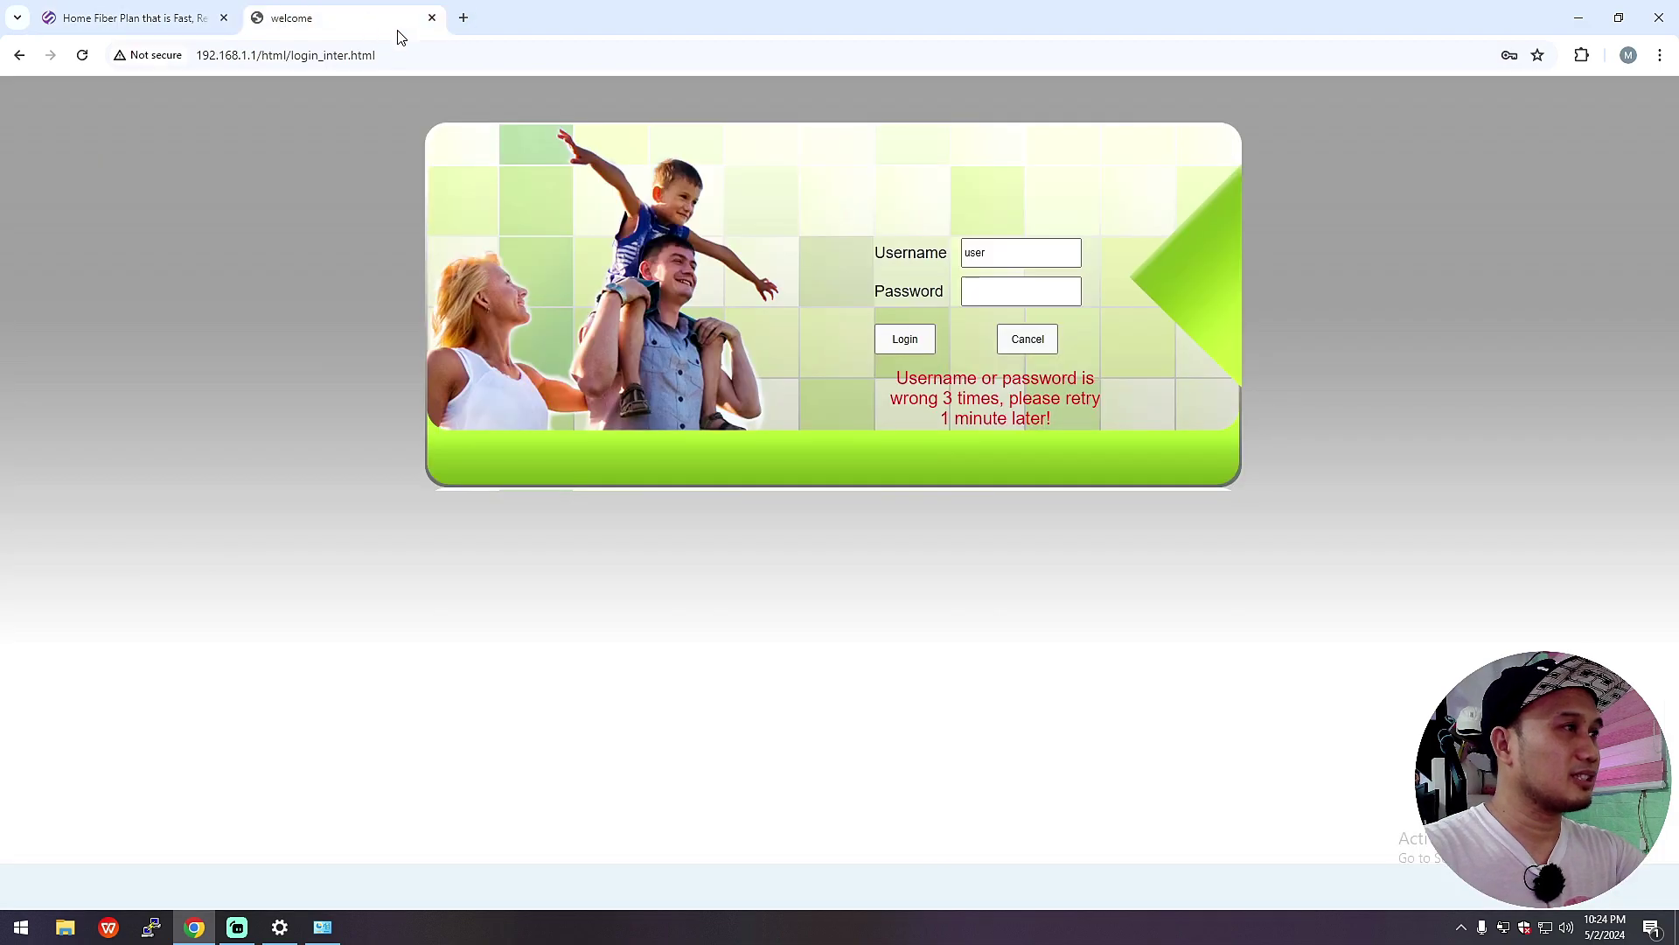
left_click(984, 291)
key("ctrl+v")
Log in to the router and go to Network > WLAN Settings > 5G Advanced.
left_click(904, 339)
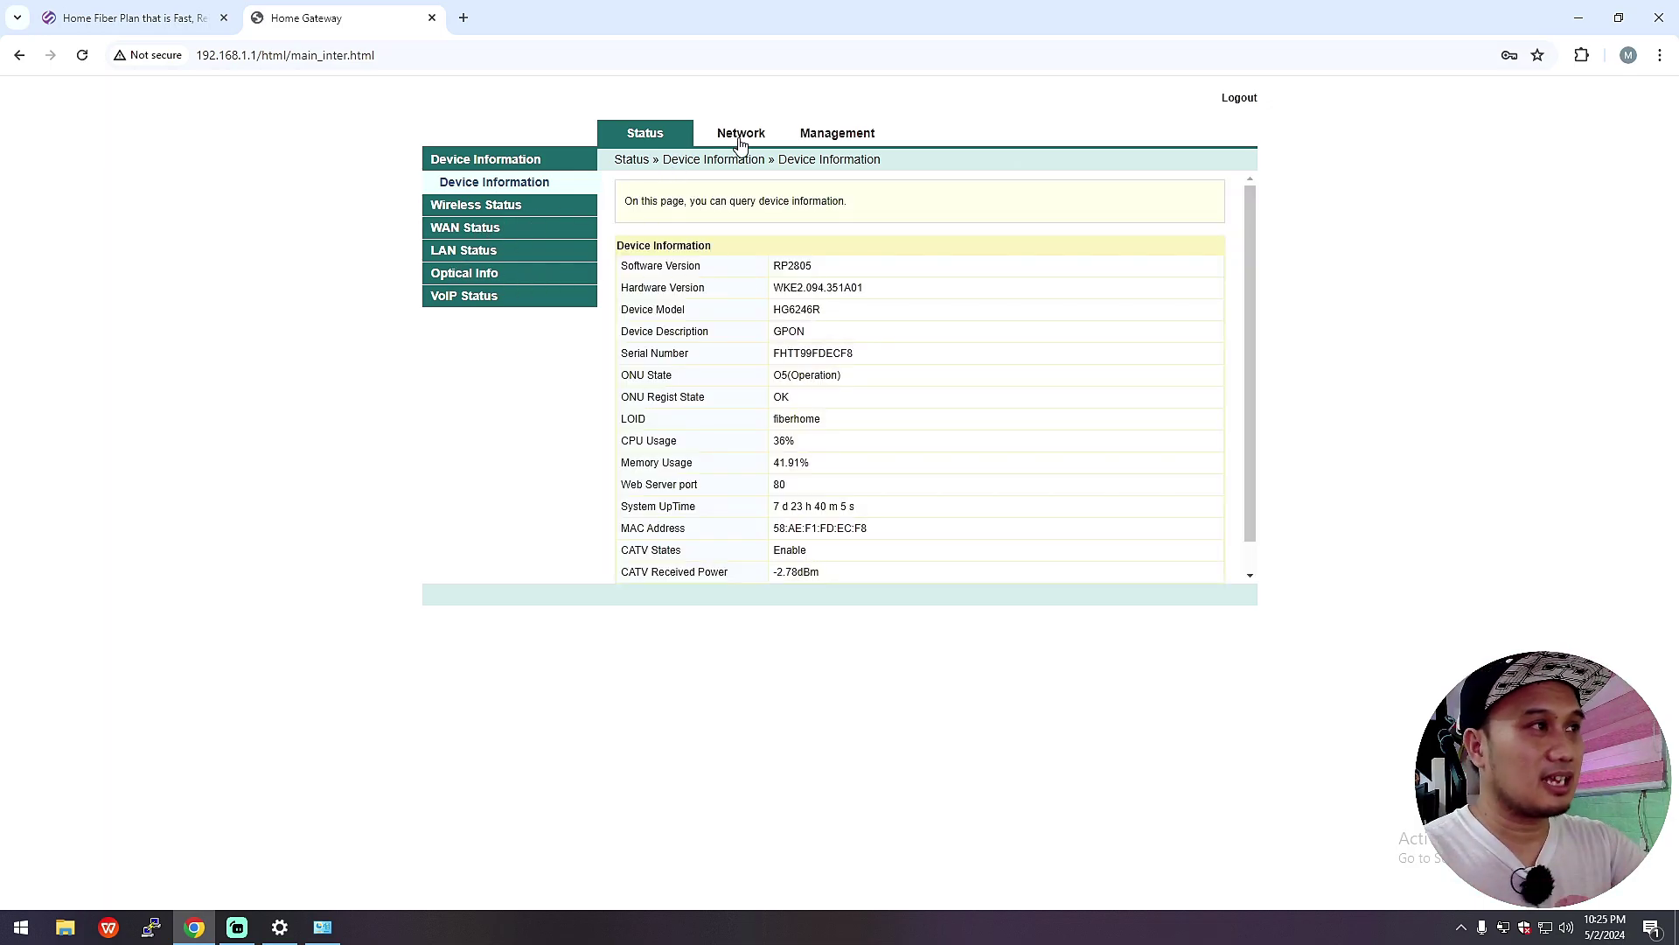
left_click(481, 227)
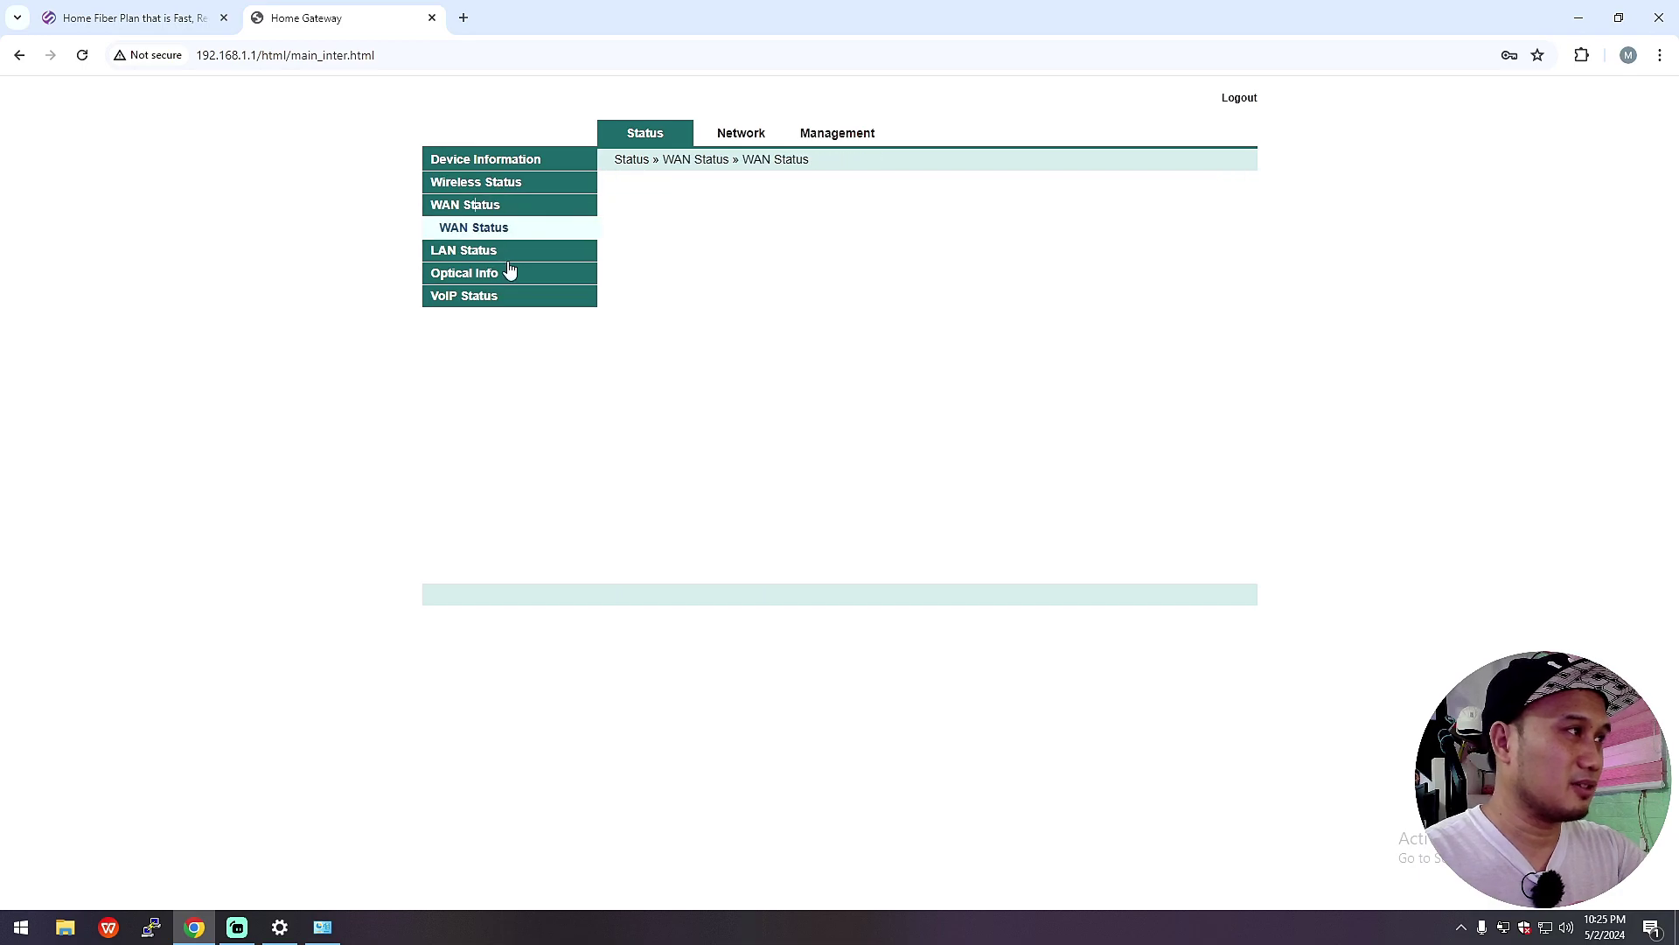
left_click(745, 140)
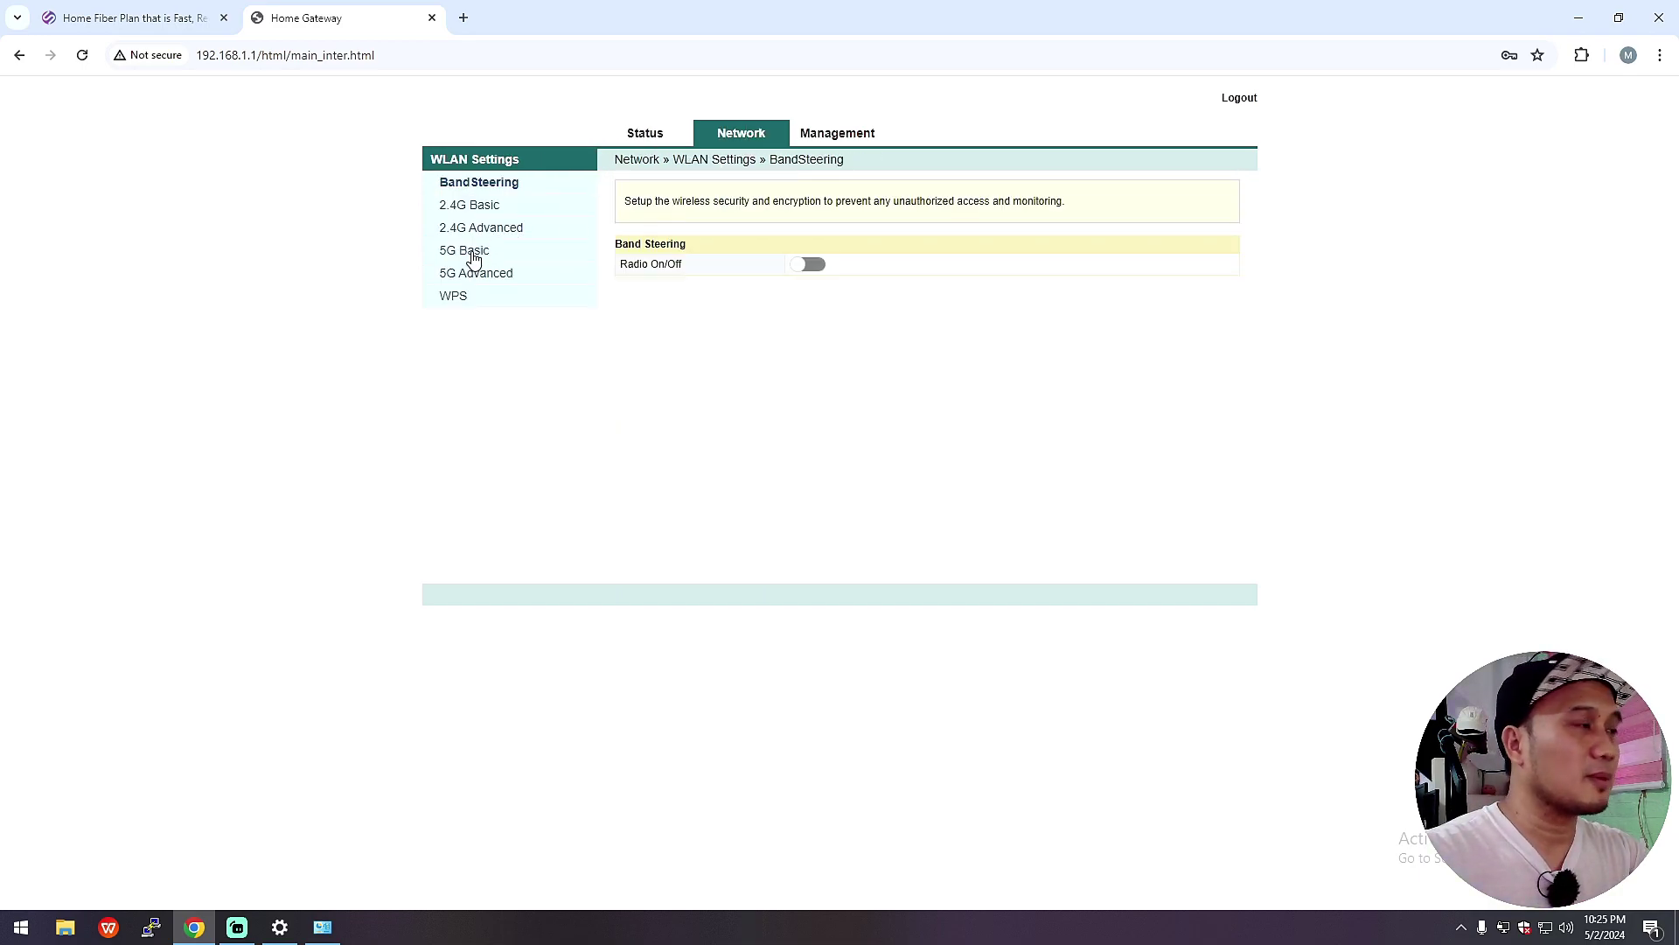
left_click(468, 252)
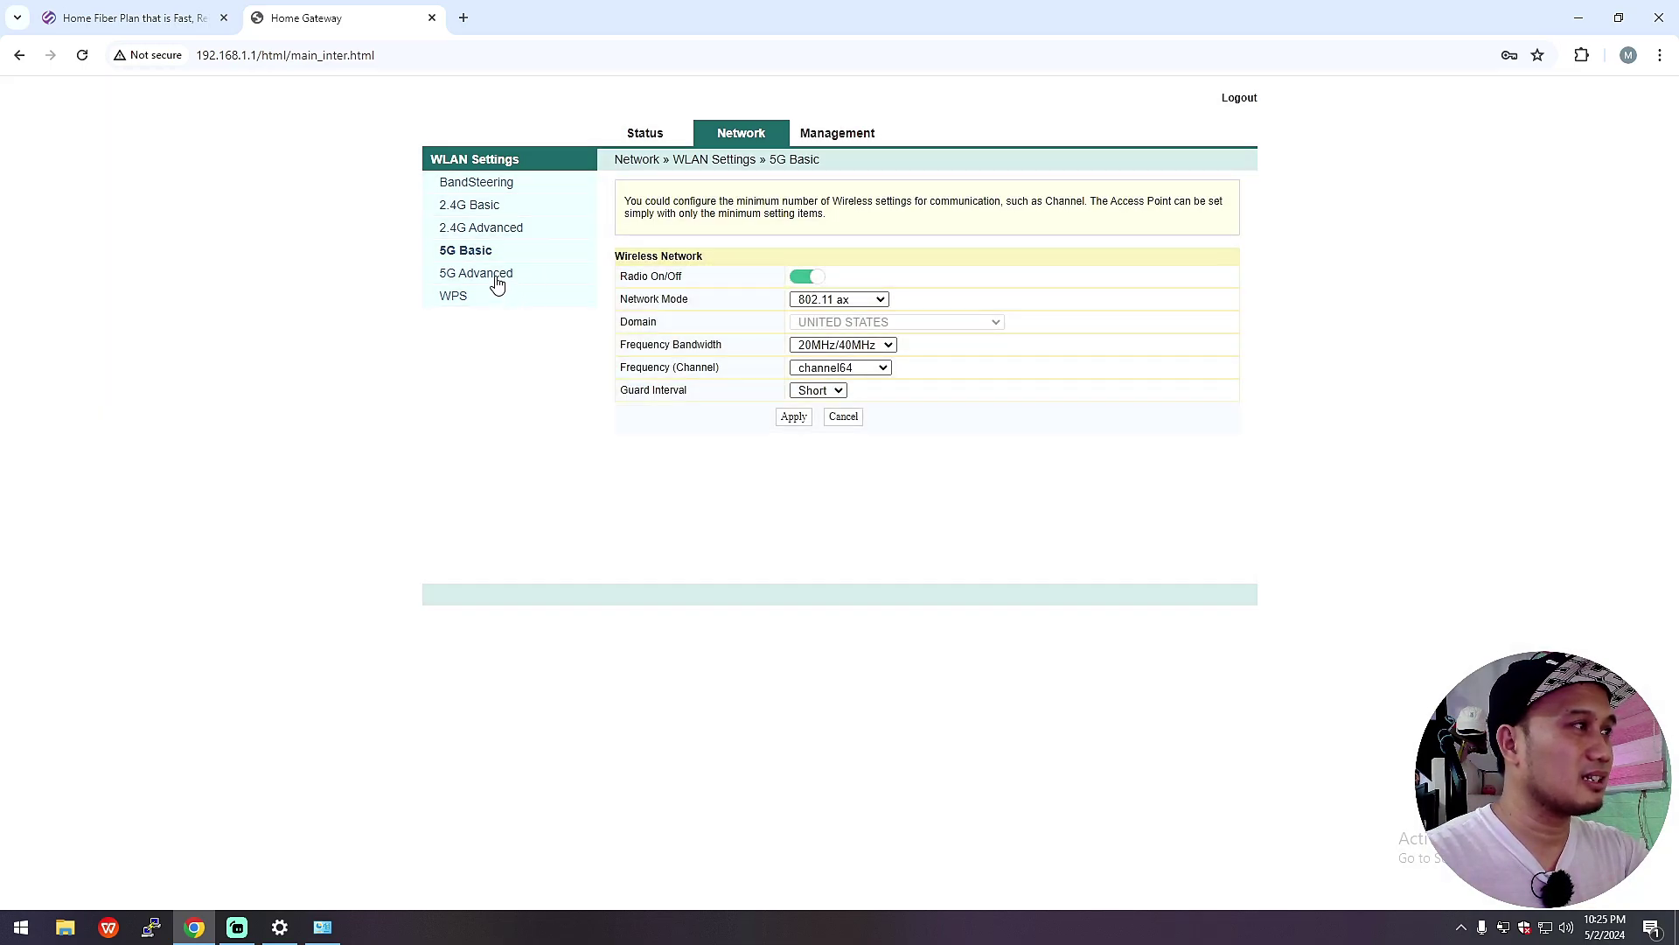
left_click(495, 273)
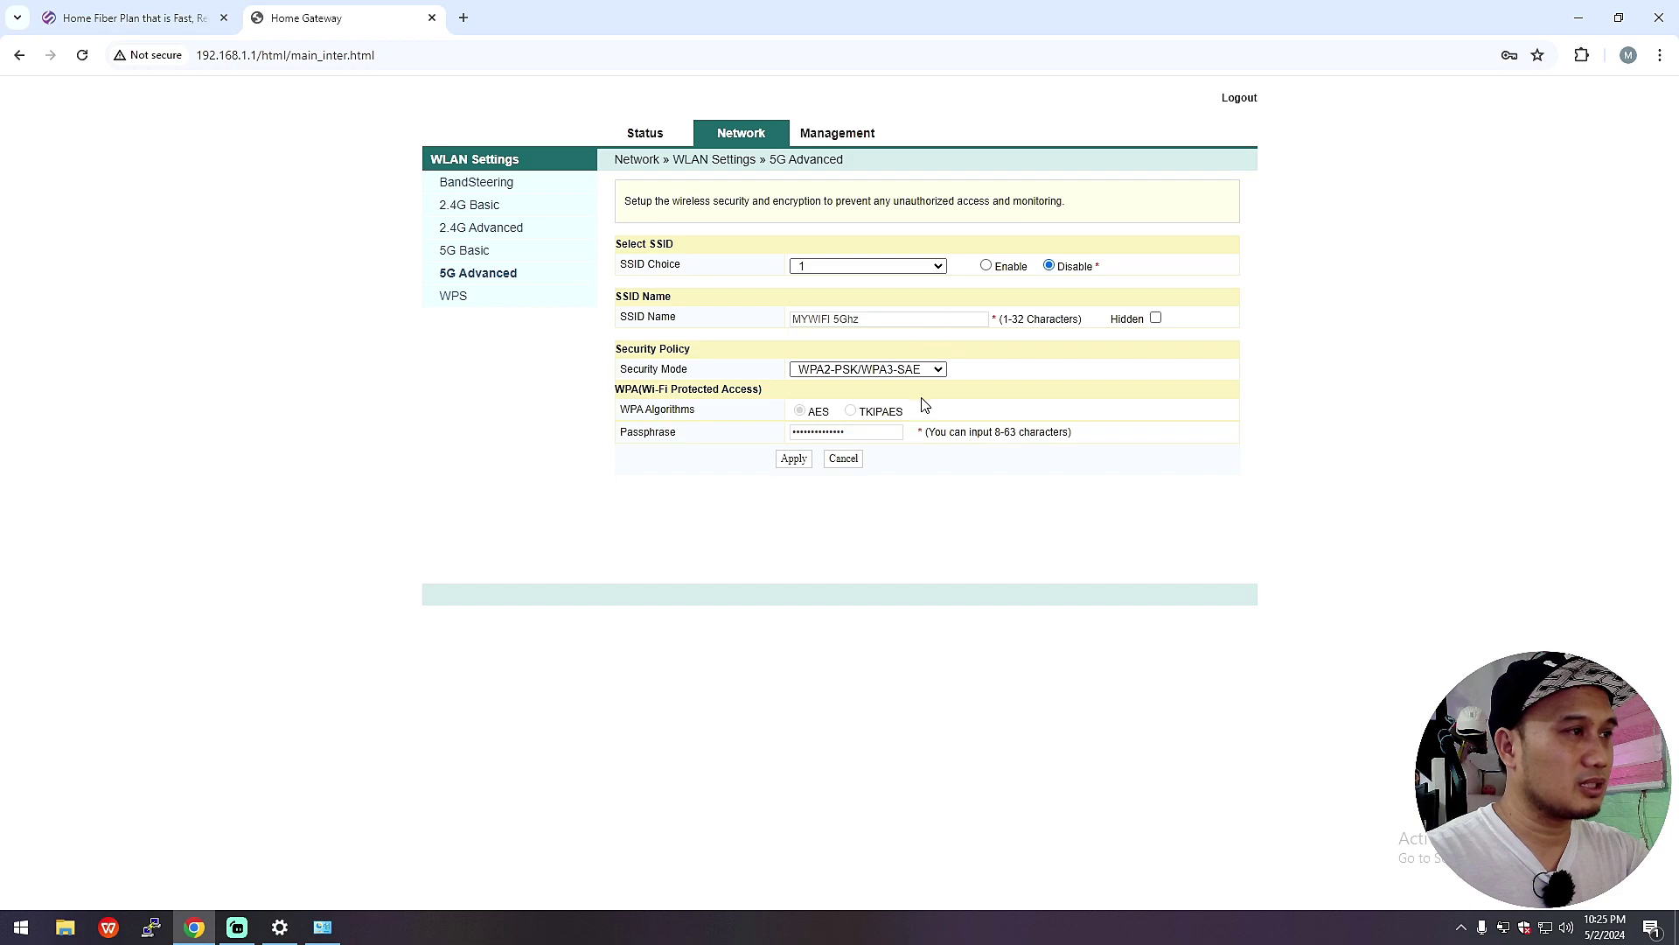
Set SSID Choice 1 to Enable and apply the 5G Advanced settings.
left_click(985, 265)
left_click(794, 459)
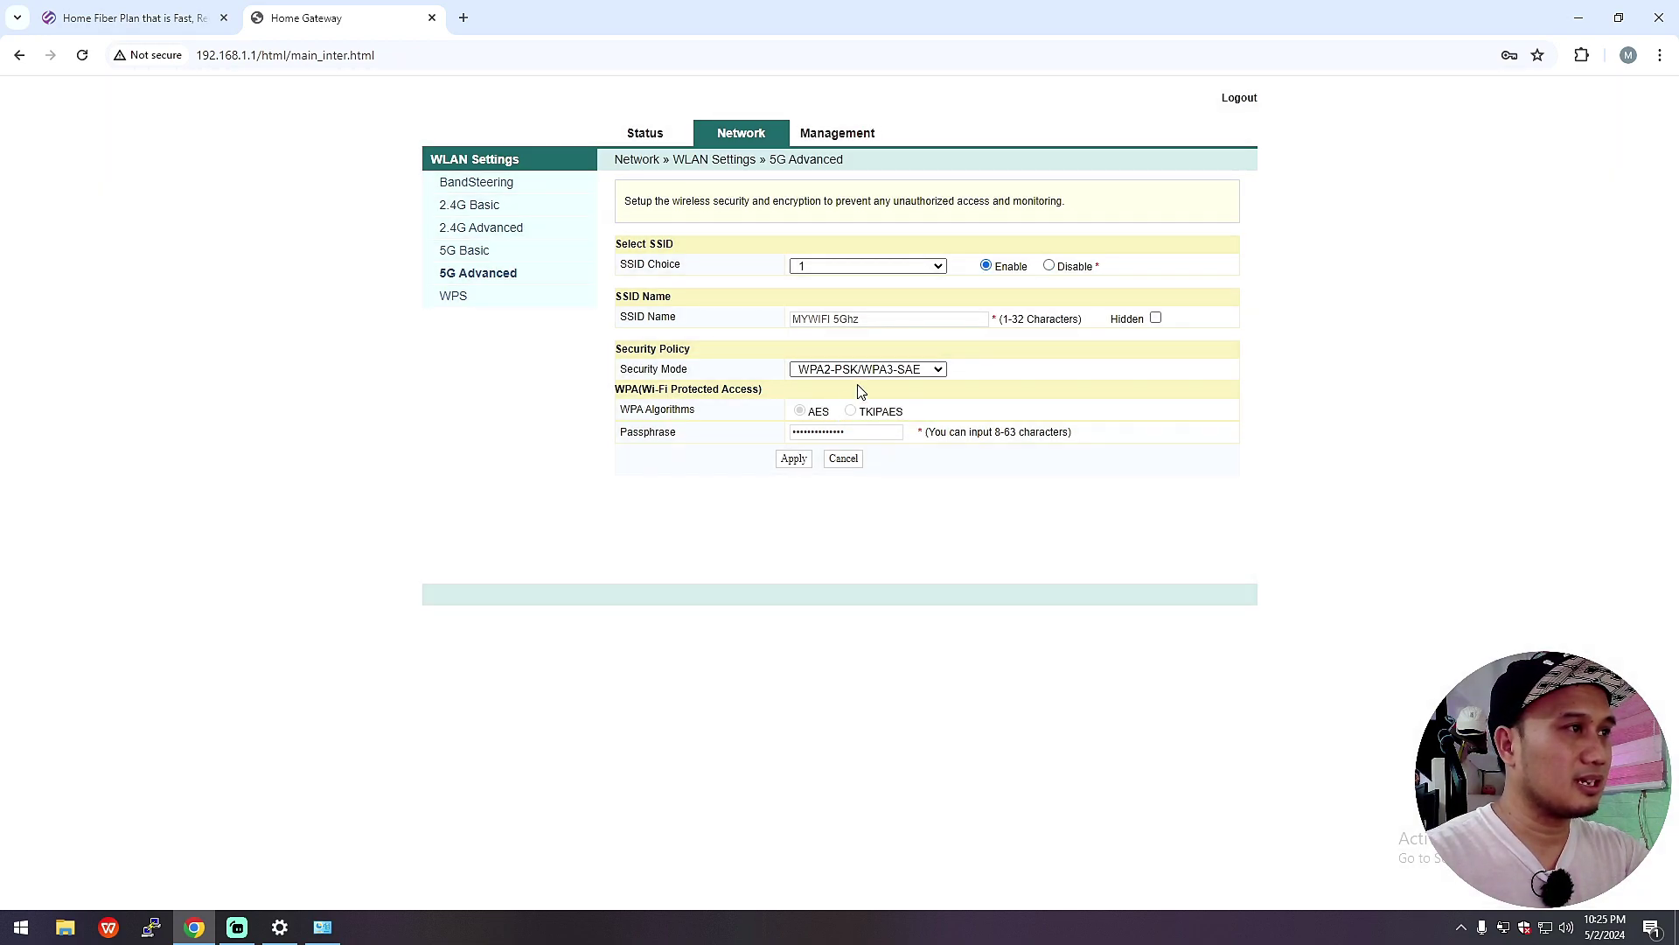
left_click(796, 463)
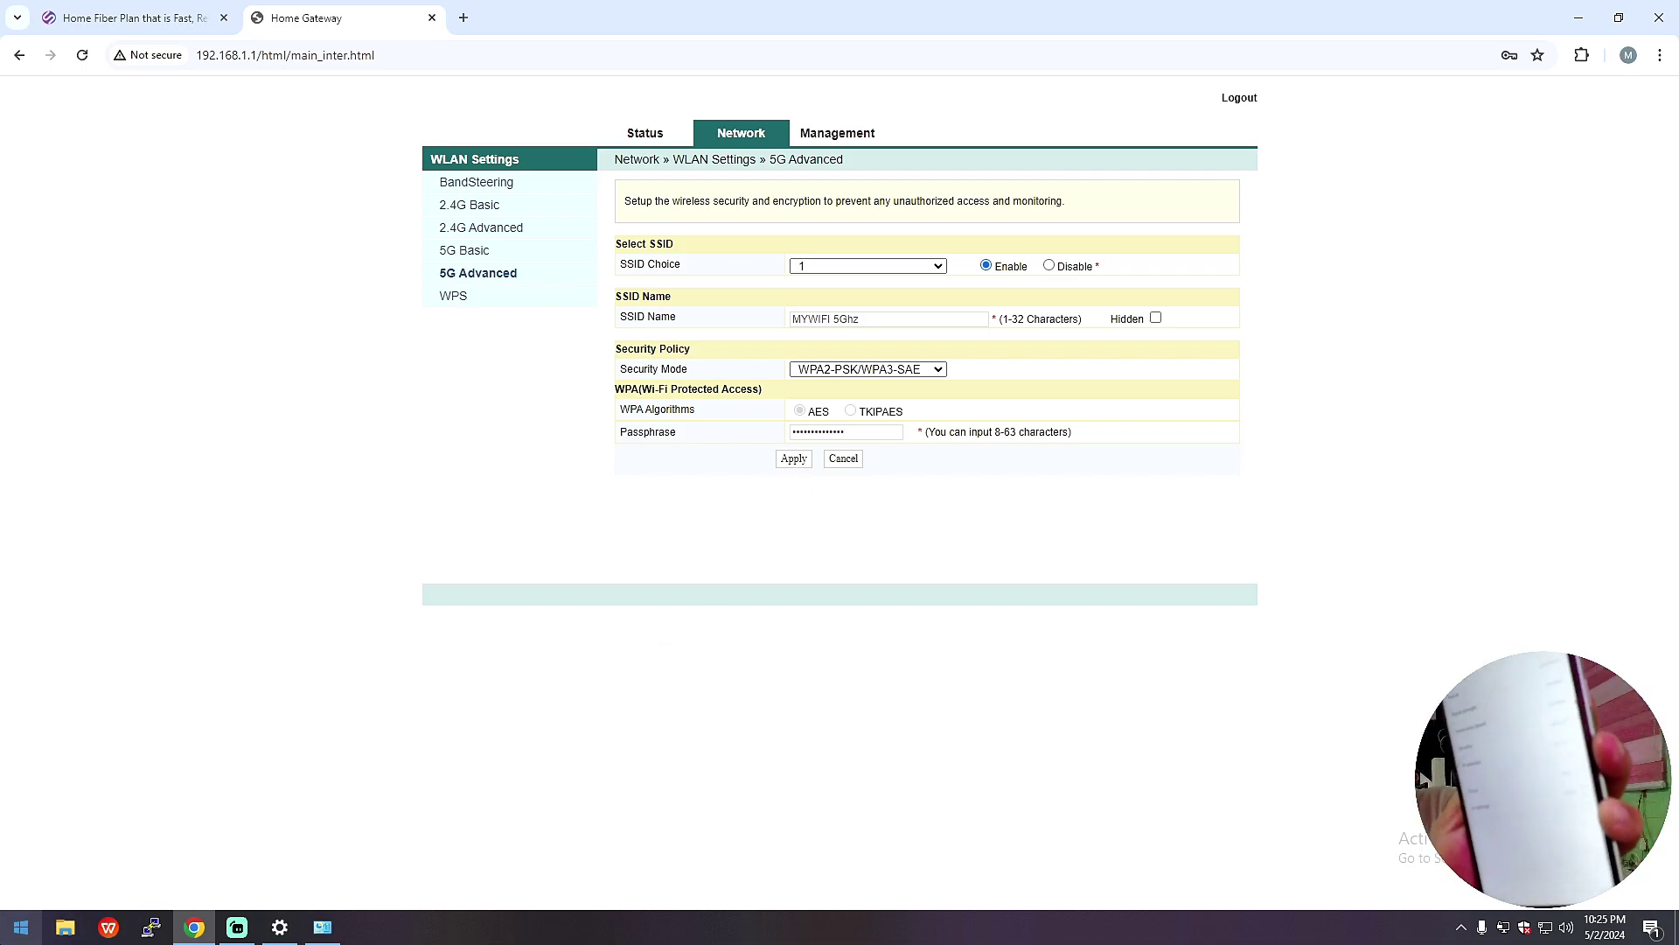
left_click(236, 927)
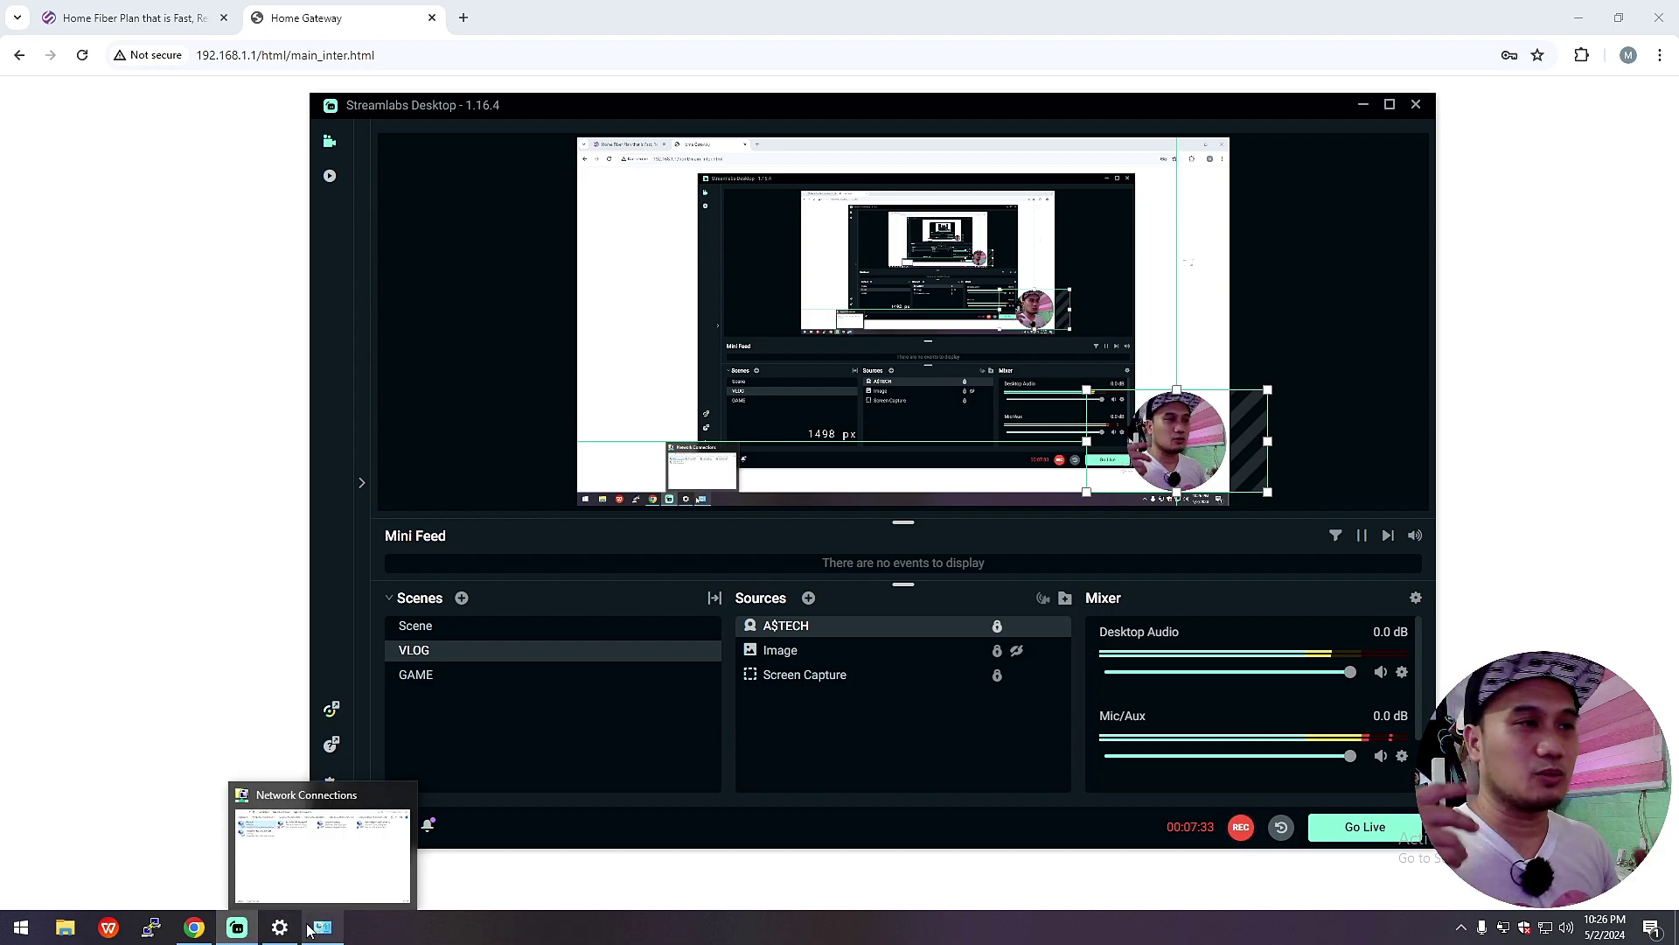
left_click(1363, 104)
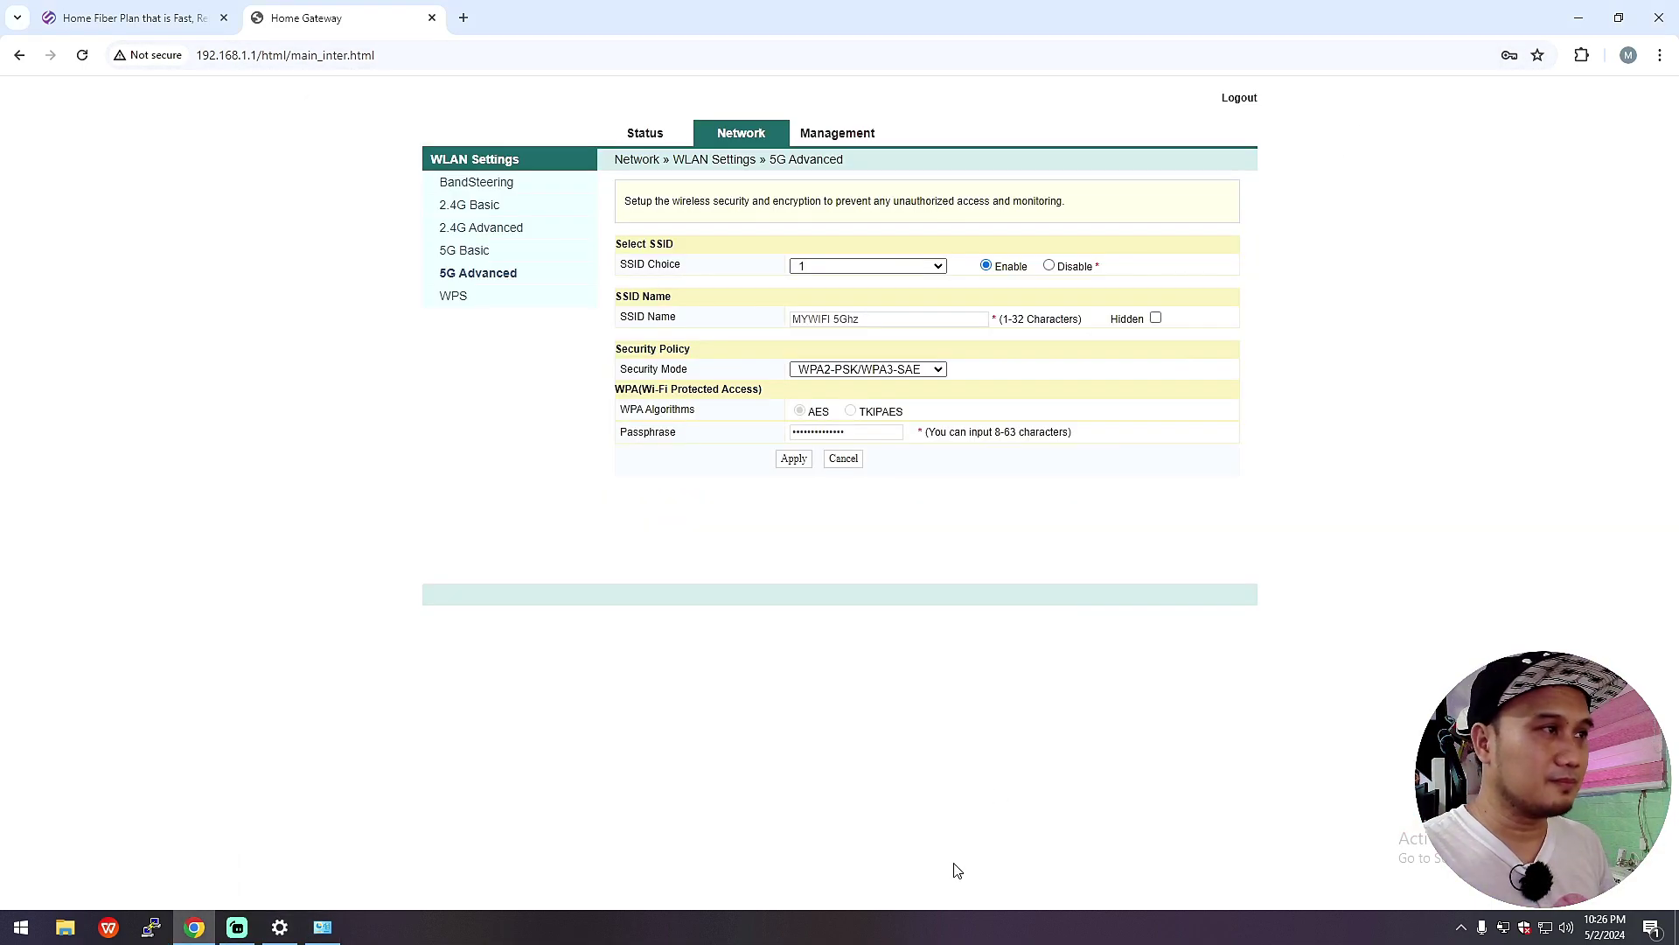
Set 5G SSID 1 to Disable, turn the 5G radio off, and apply the changes.
left_click(1049, 265)
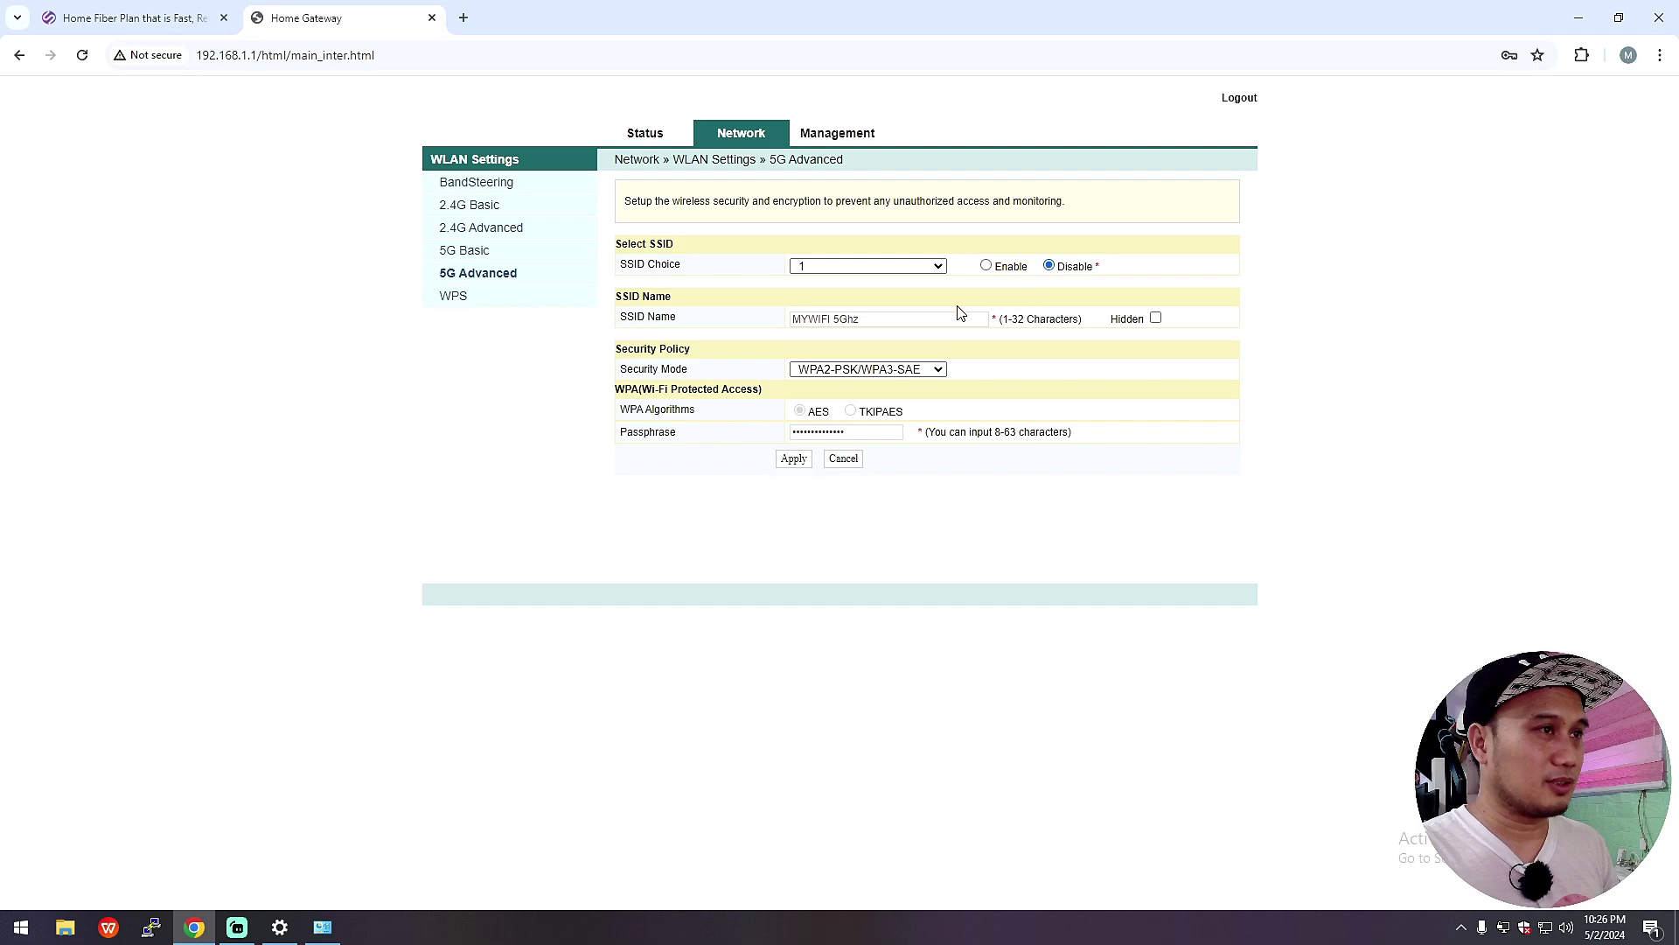
left_click(501, 253)
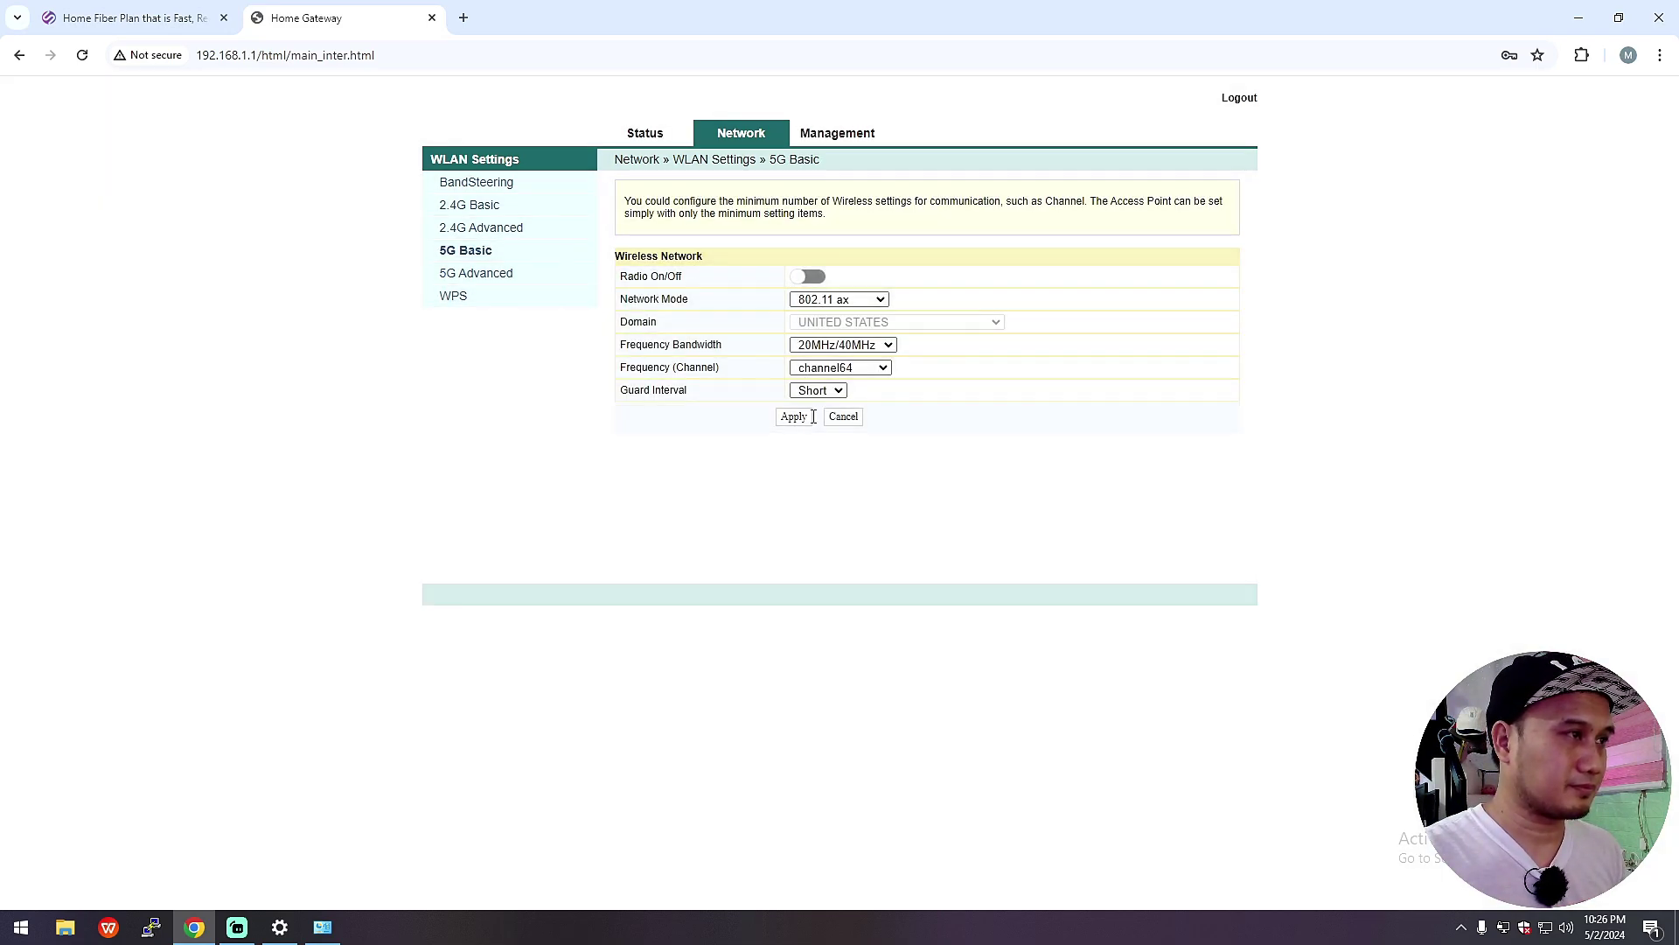
left_click(797, 417)
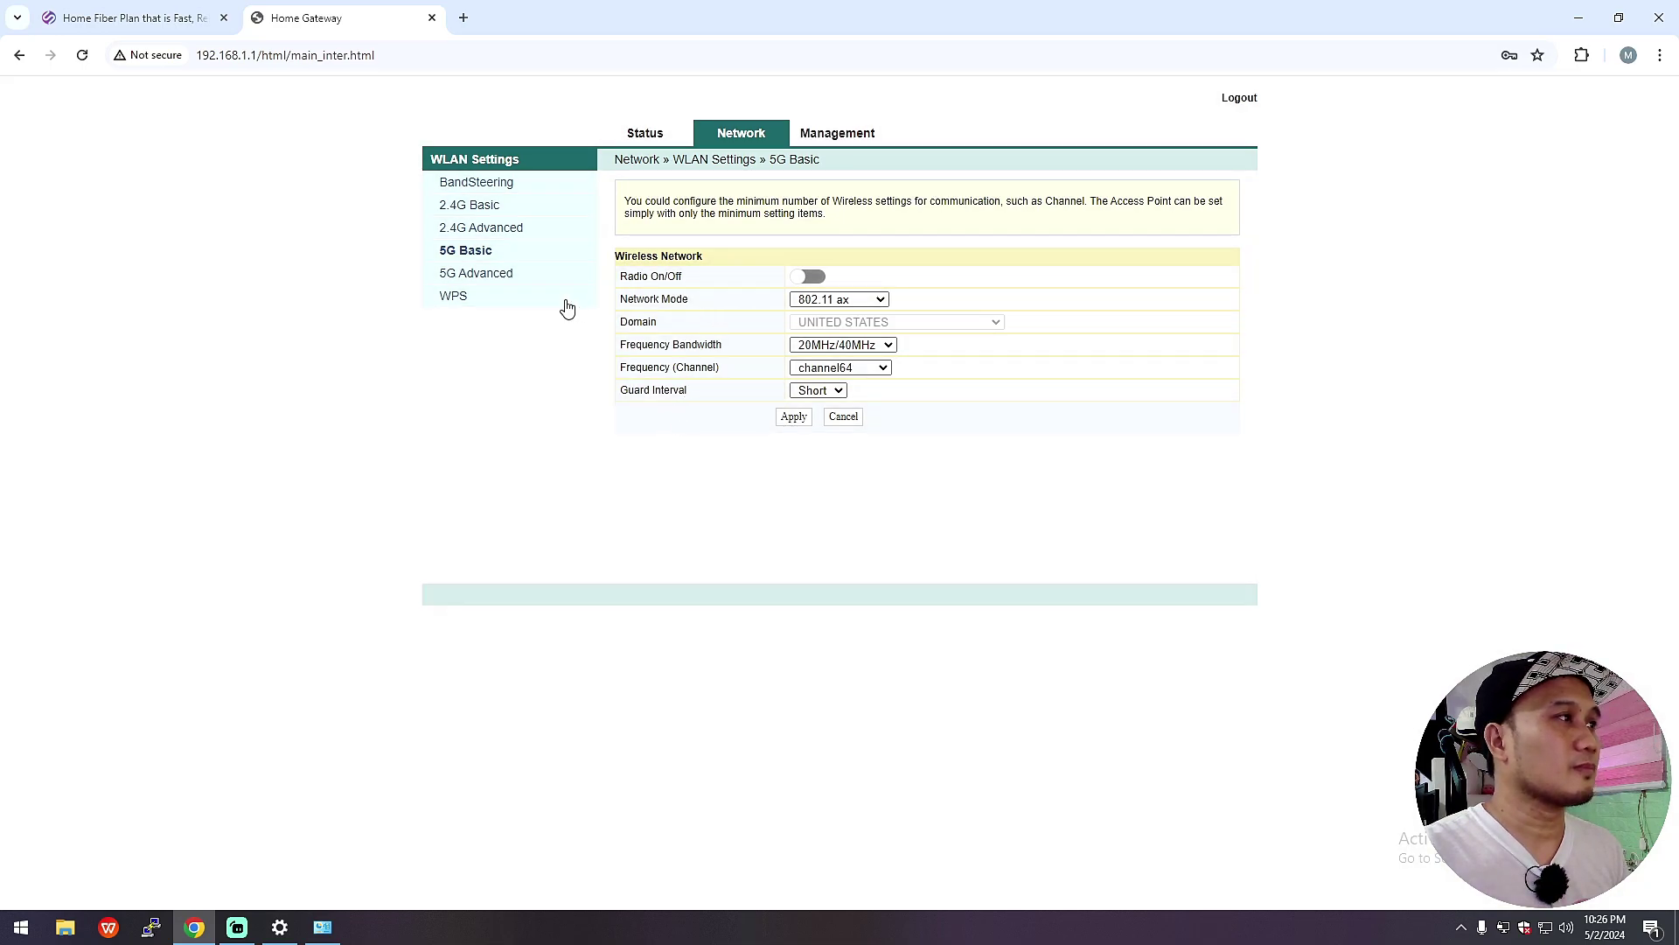
left_click(496, 278)
left_click(1049, 266)
left_click(794, 462)
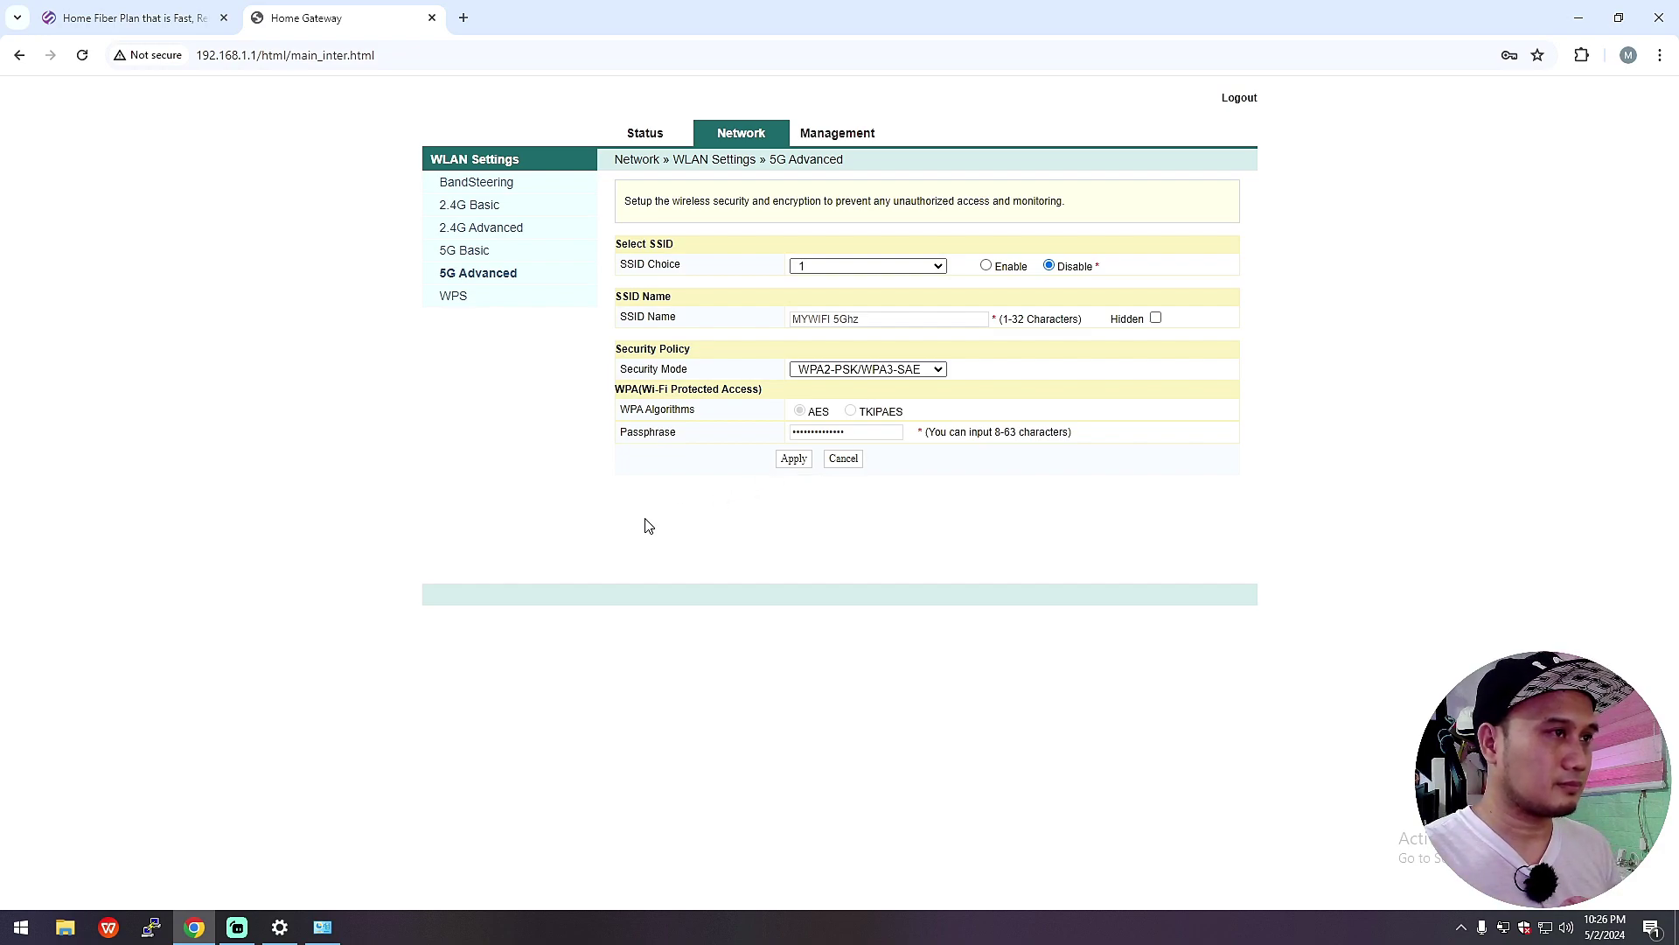
left_click(795, 464)
Return to the device information Status page, close the router admin tab, and minimize Streamlabs.
left_click(480, 261)
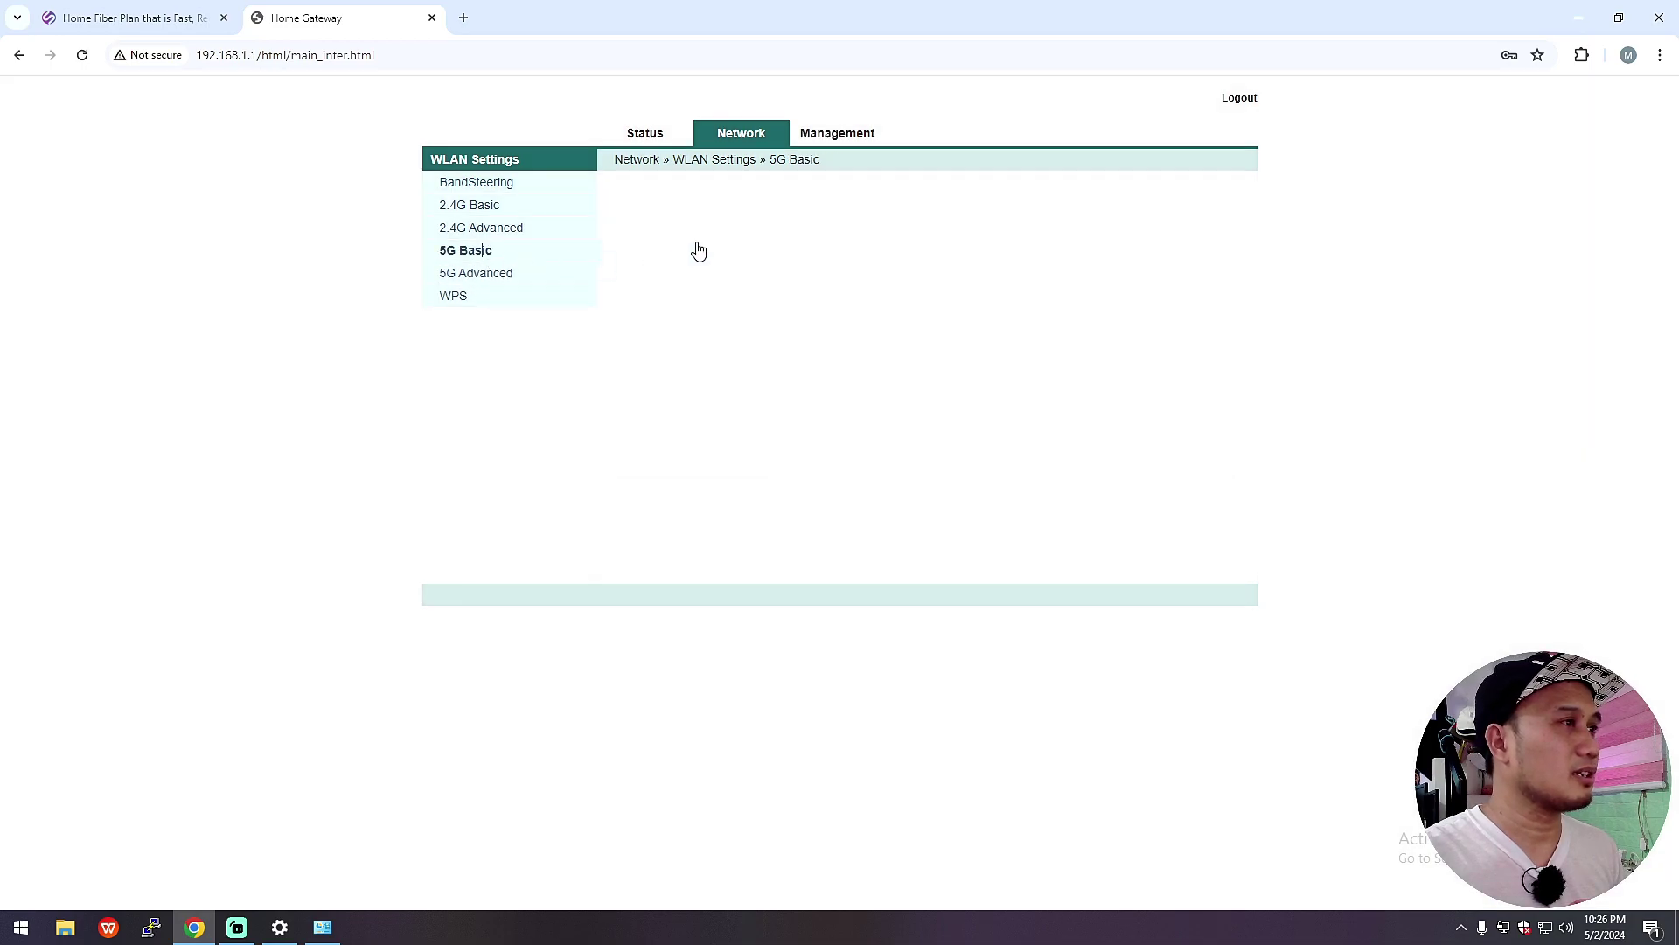
left_click(649, 142)
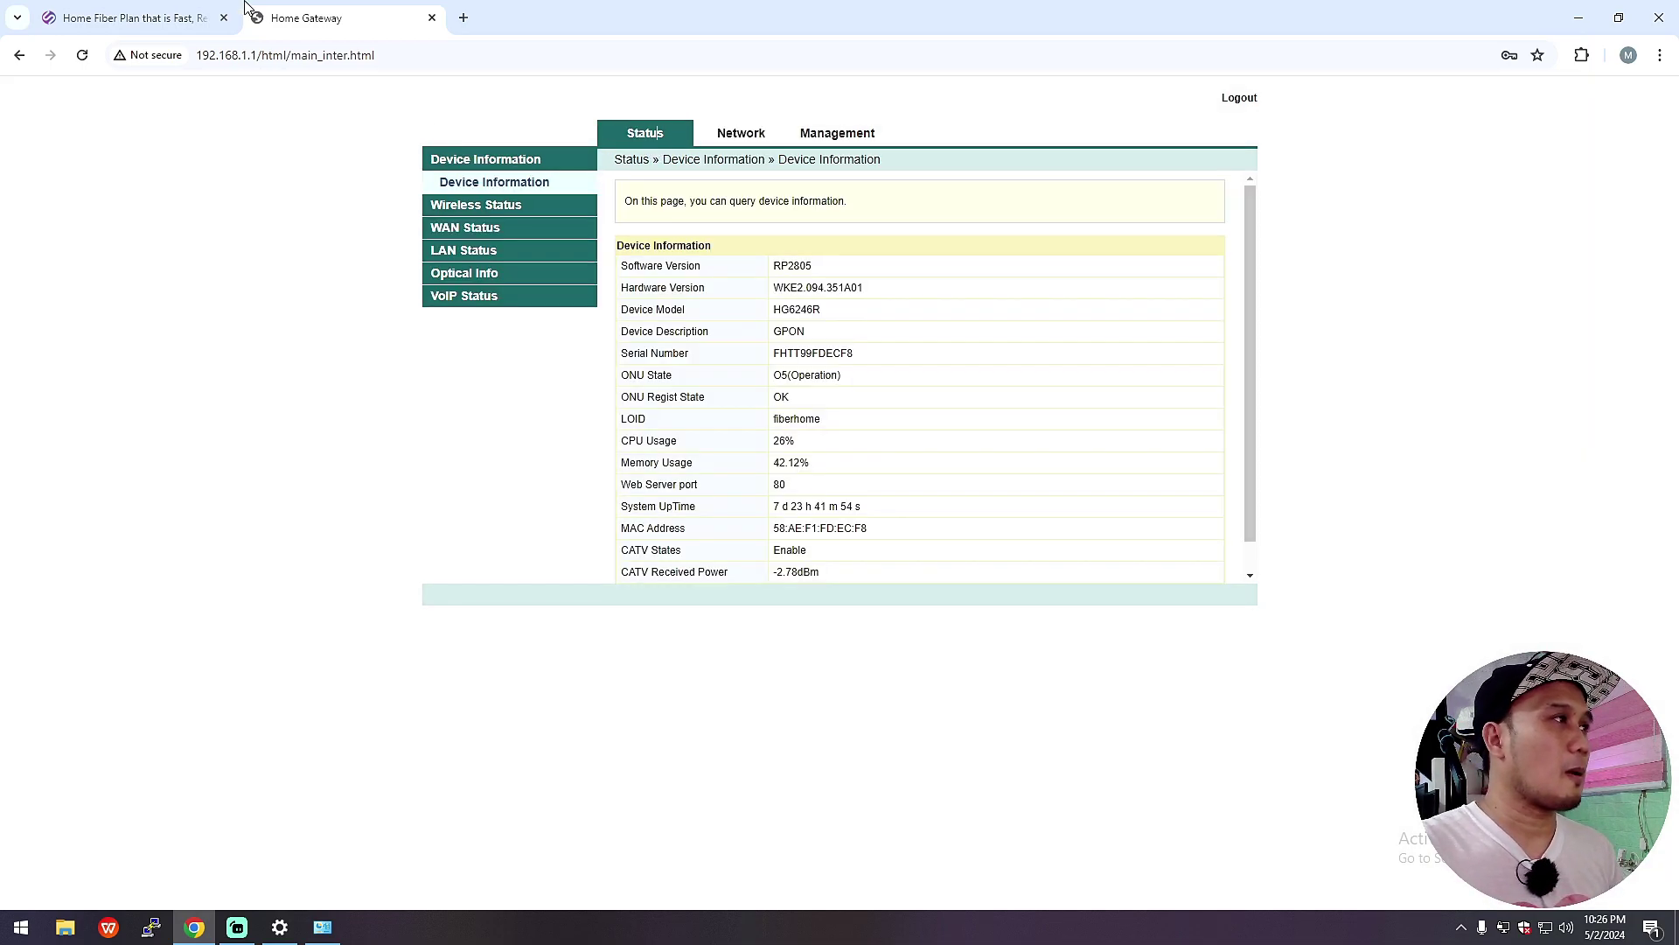
left_click(431, 17)
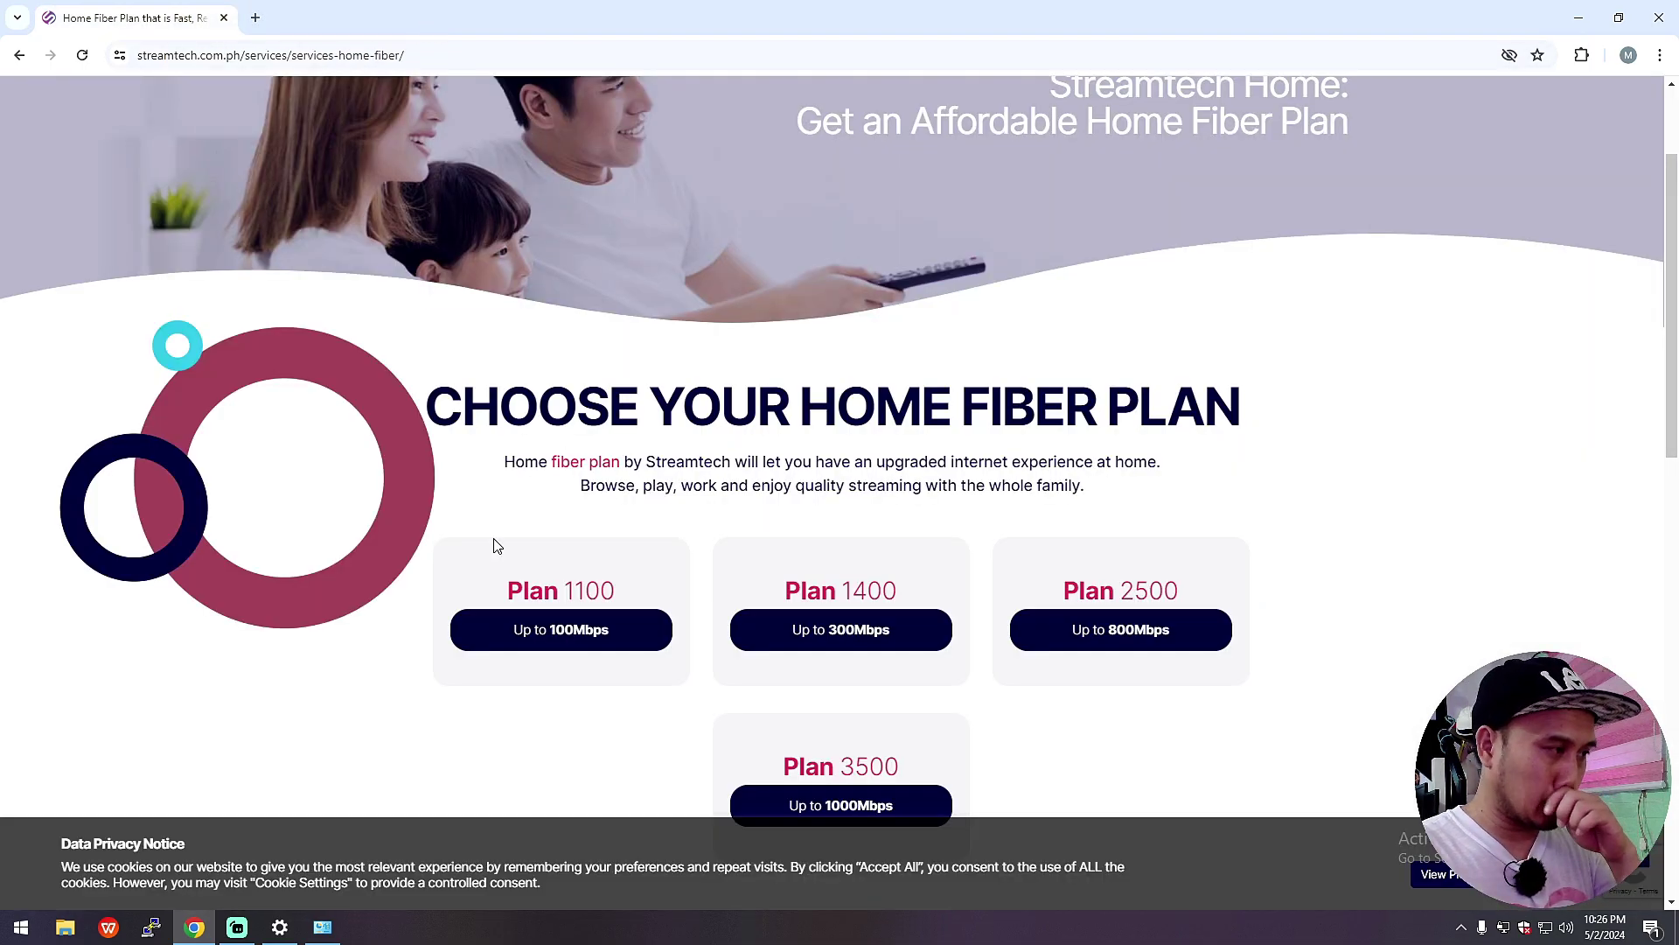
left_click(237, 927)
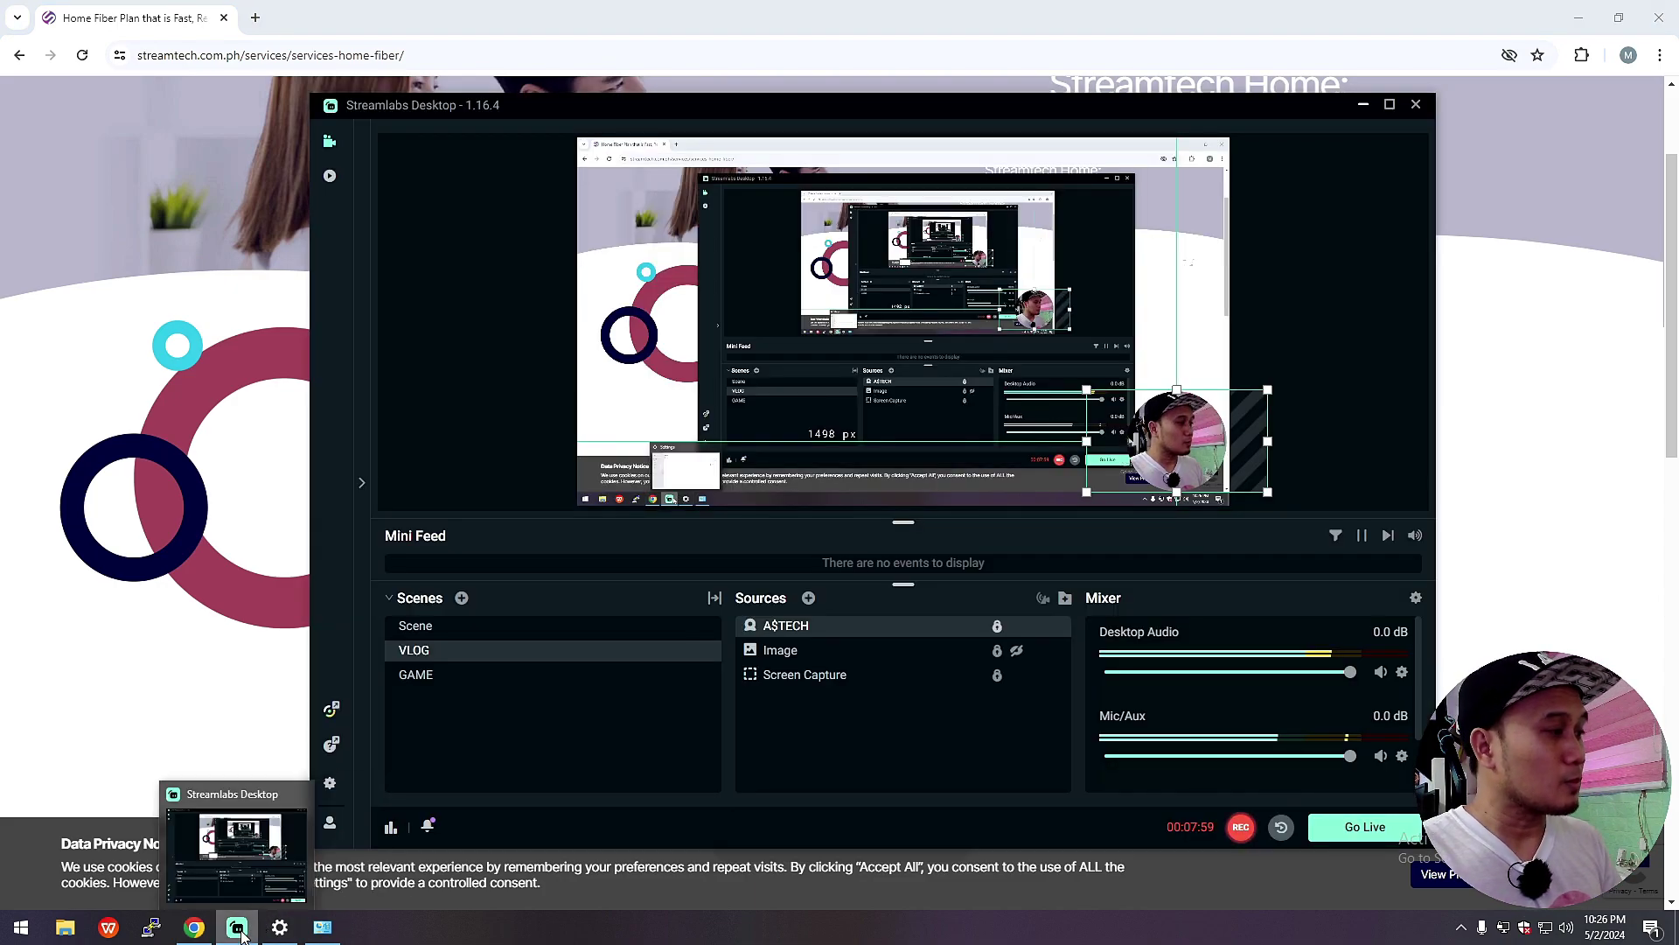
left_click(239, 930)
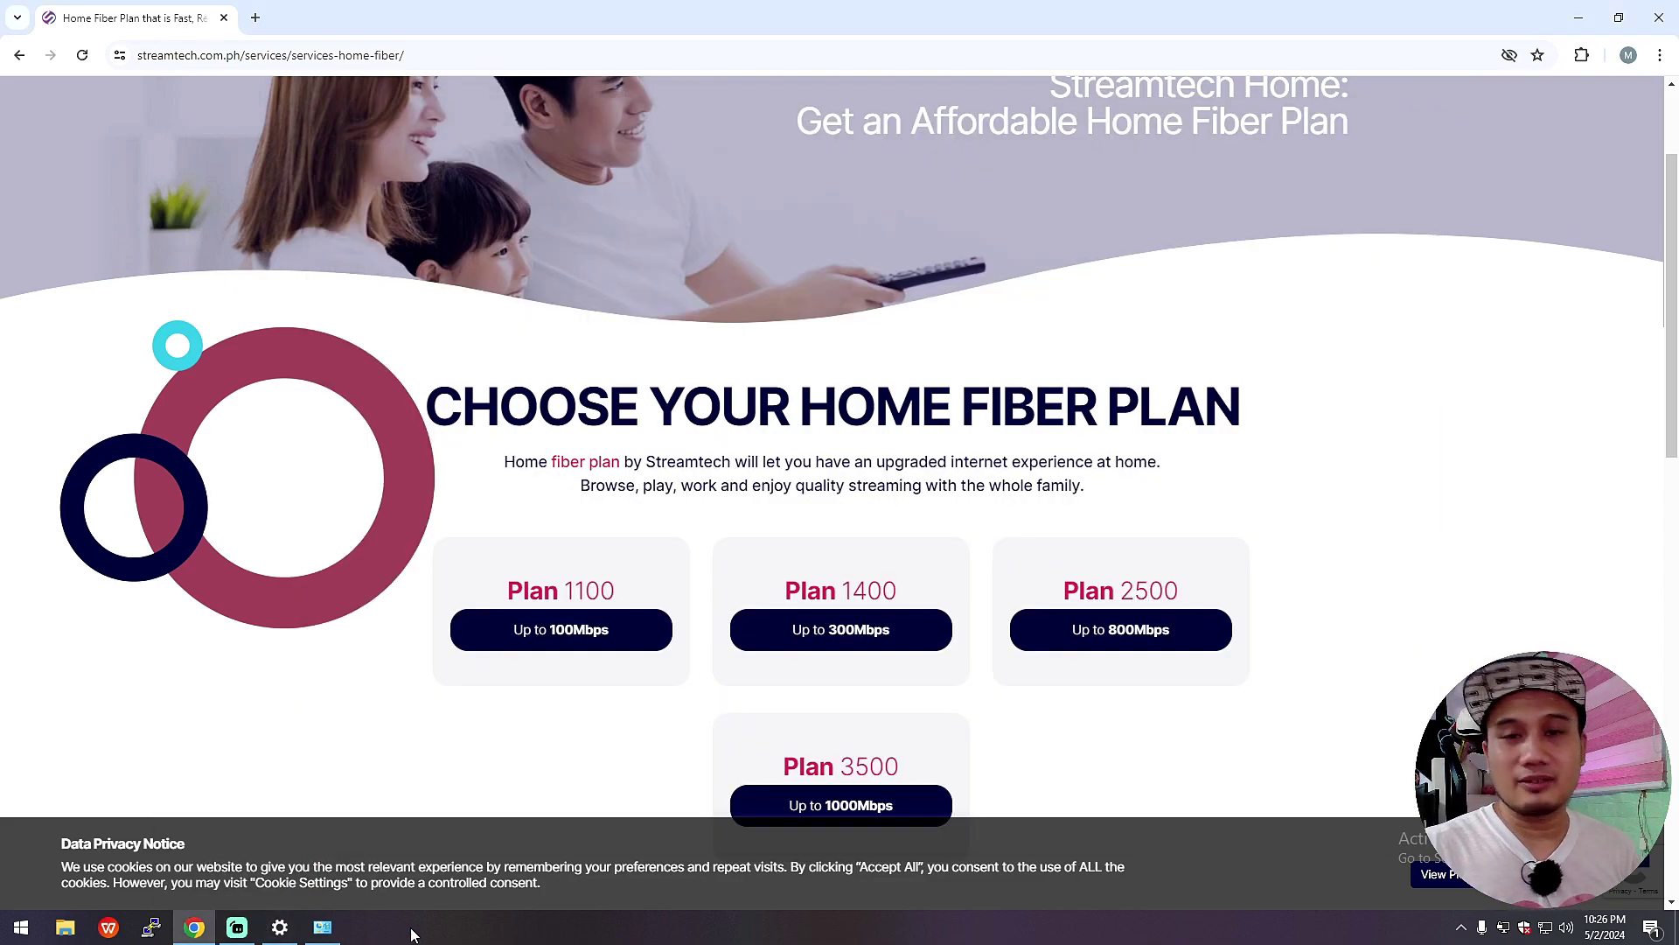